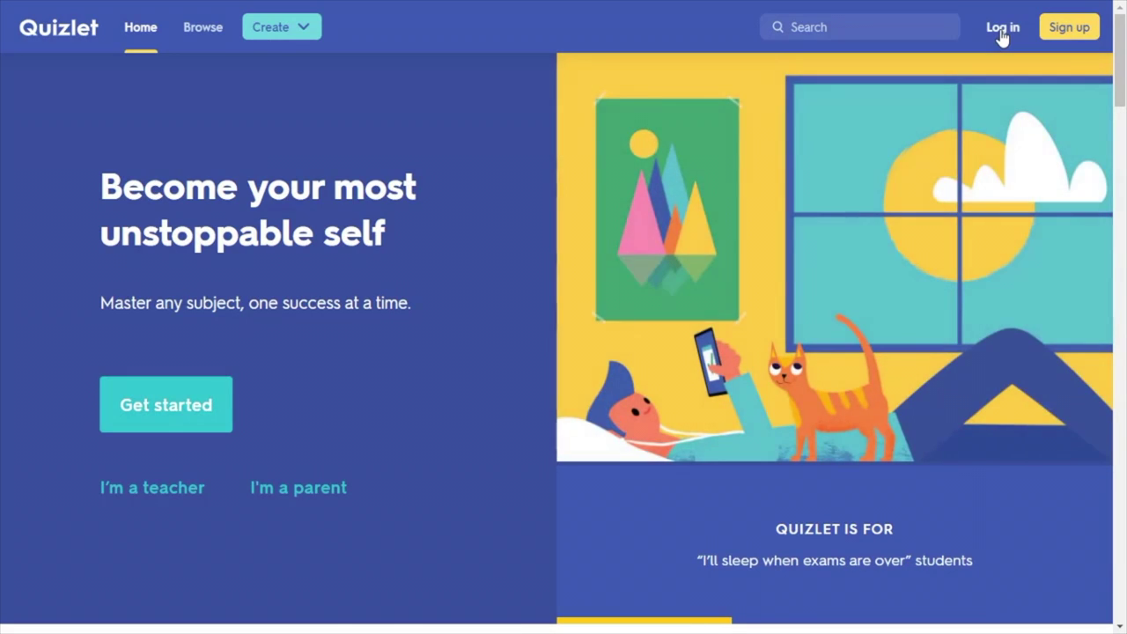
- Log in to the teacher account with the username and password already filled in
left_click(1002, 35)
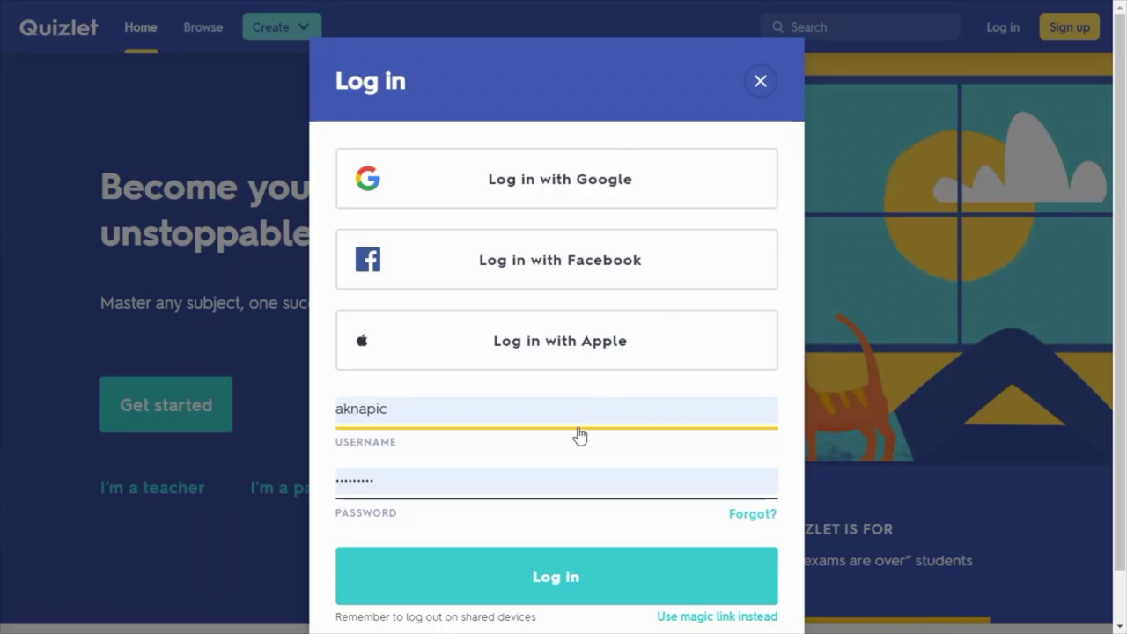
scroll(579, 428, "down", 1)
left_click(578, 526)
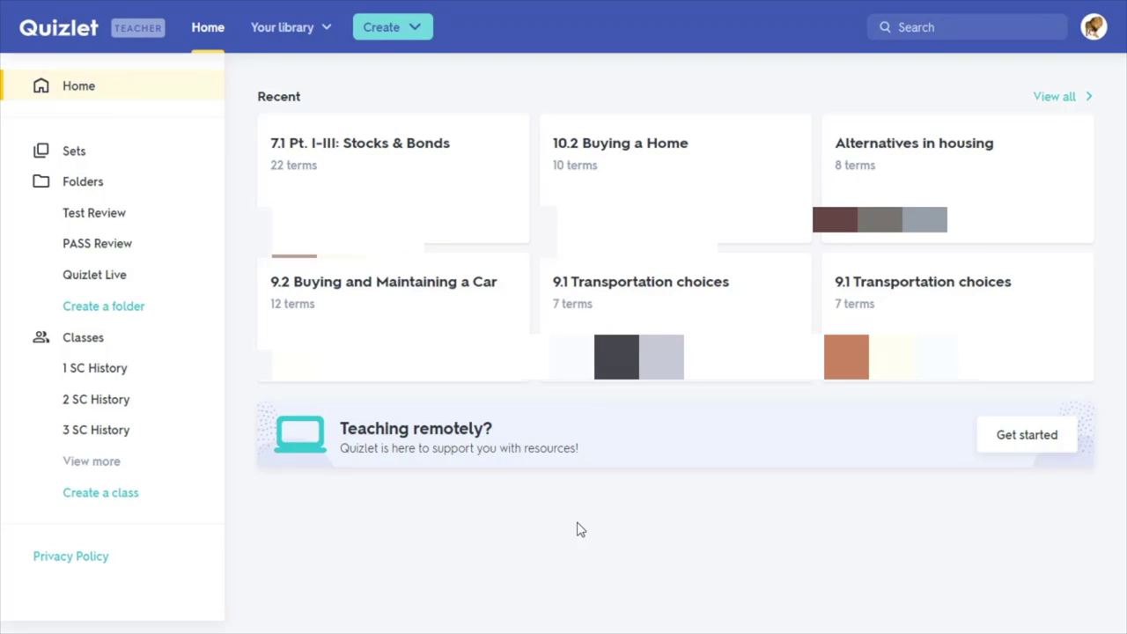
- Start a new study set and title it "Stocks and Bonds"
left_click(420, 33)
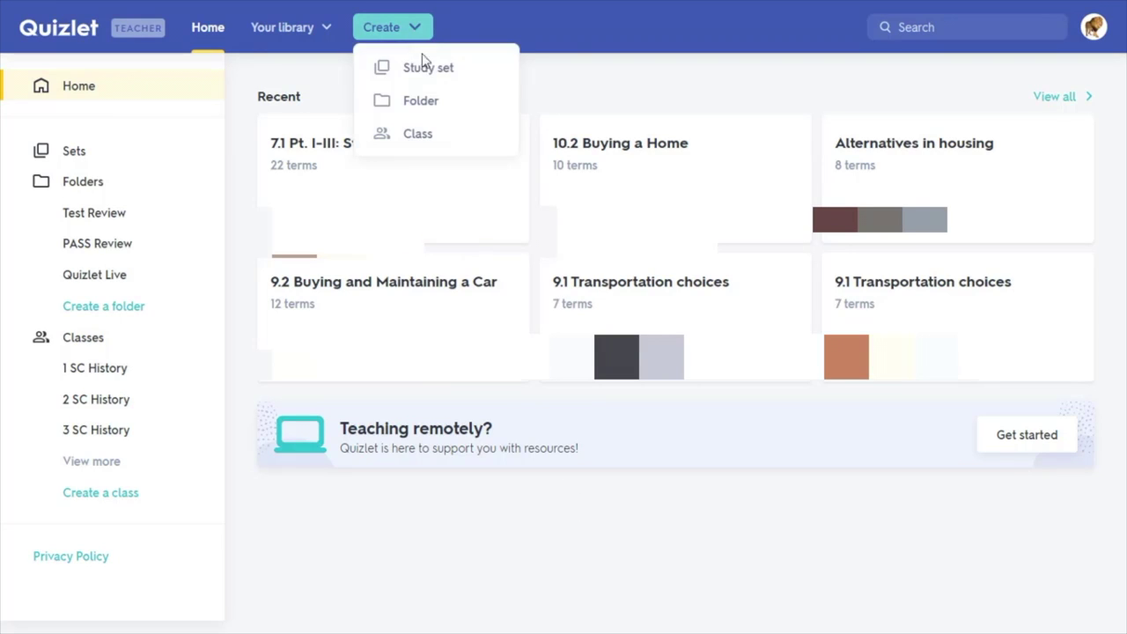
left_click(465, 85)
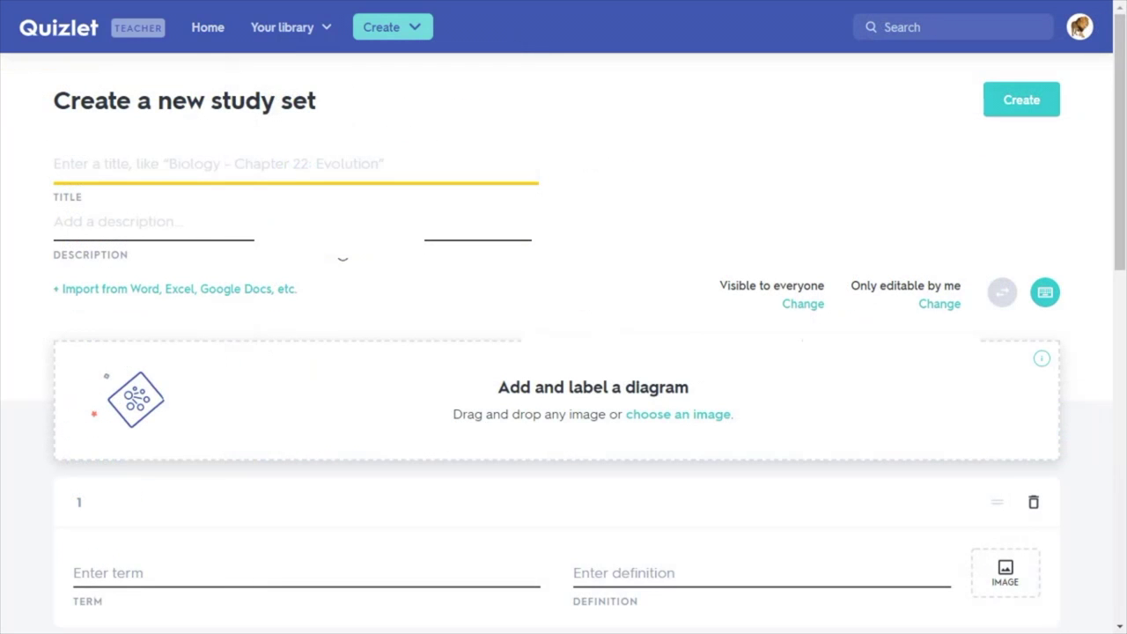
type("Stocks and Bonds")
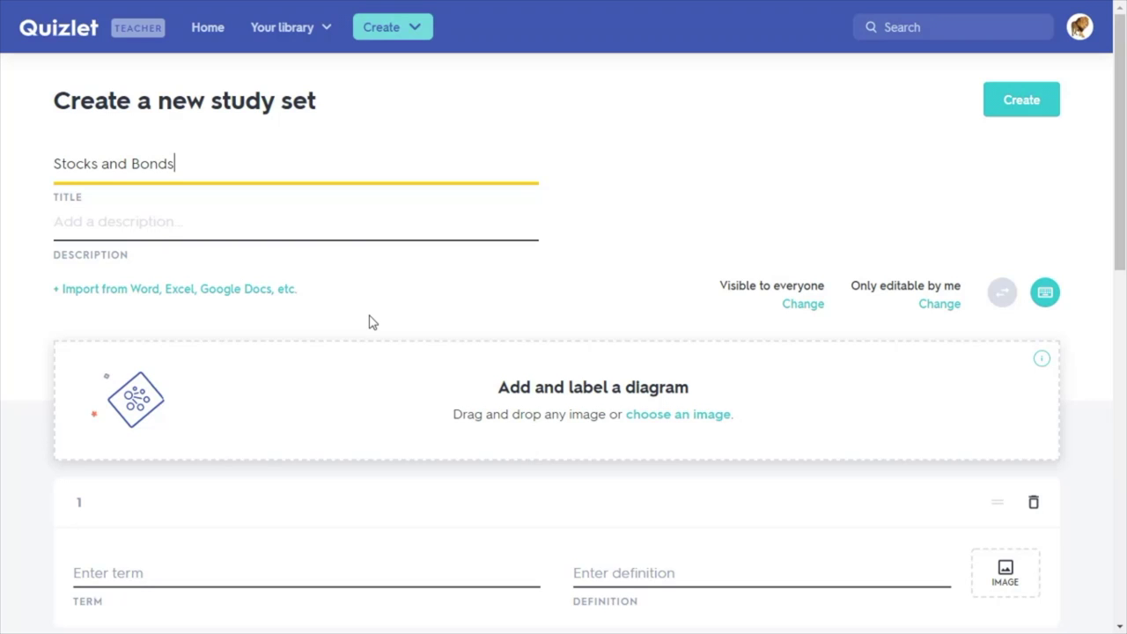
- Fill card 1 with the term "stock" and the suggested definition "A share of ownership in a corporation."
scroll(370, 322, "down", 2)
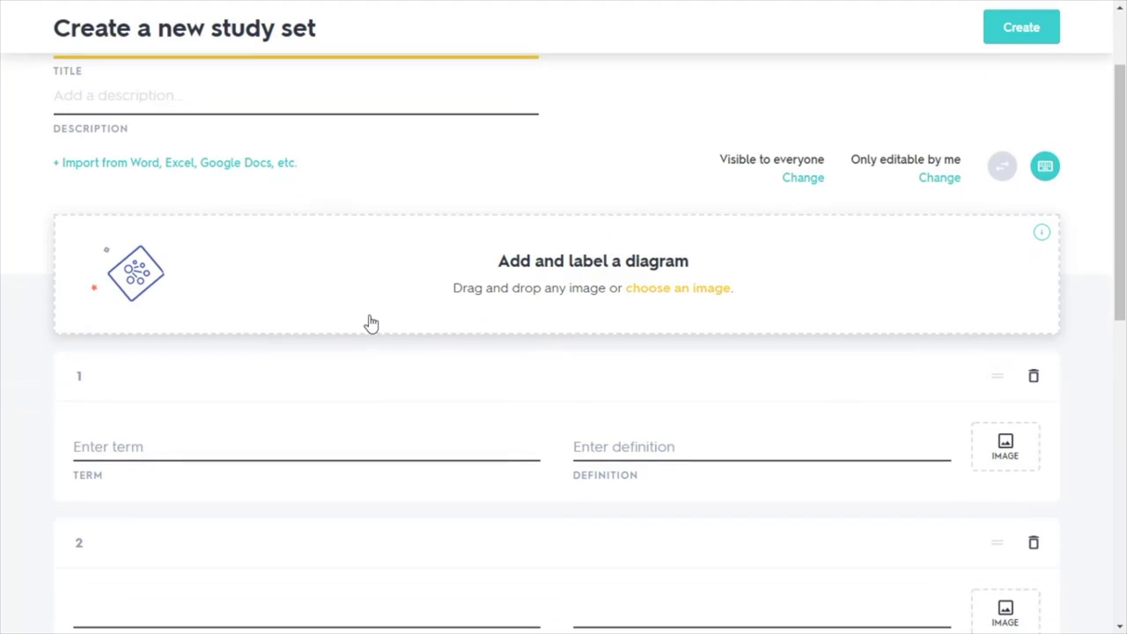
scroll(370, 323, "down", 1)
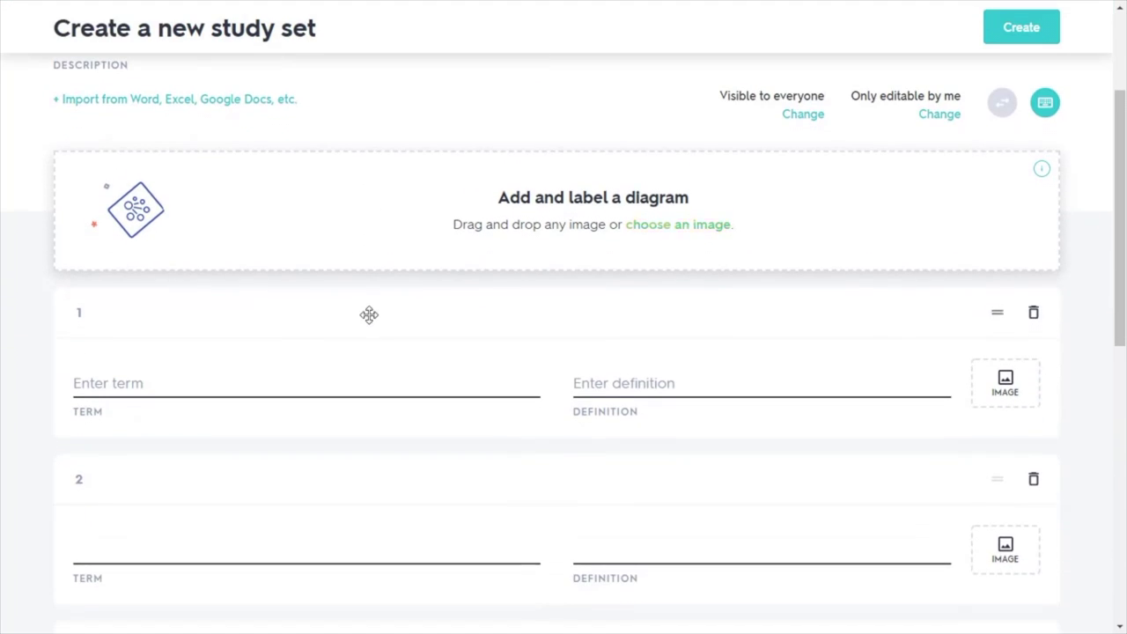
left_click(169, 381)
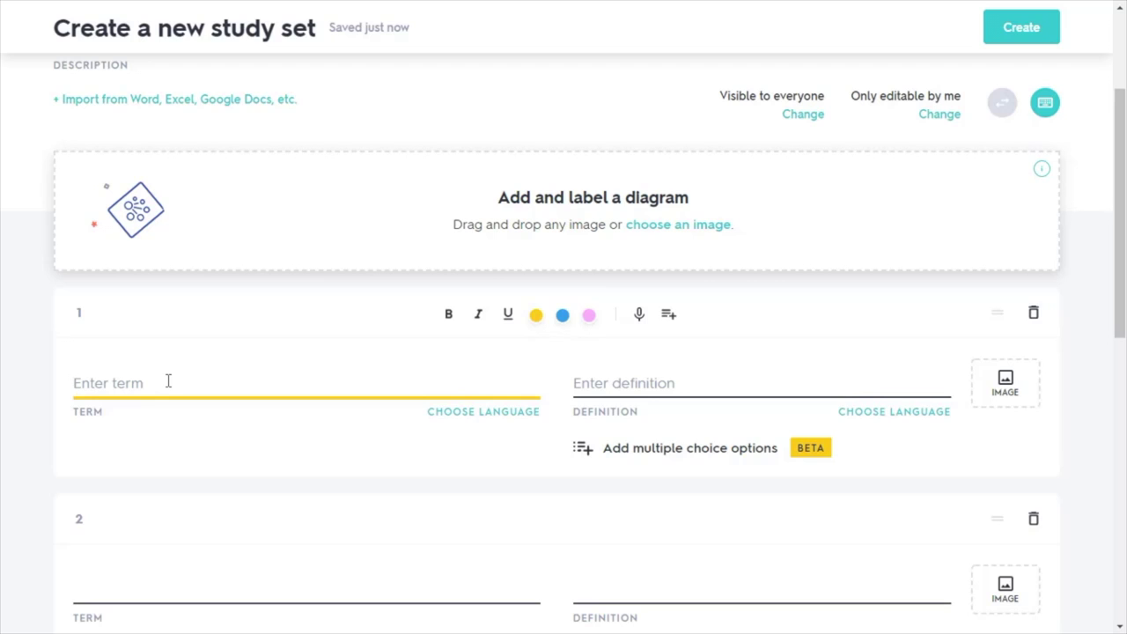
type("stock")
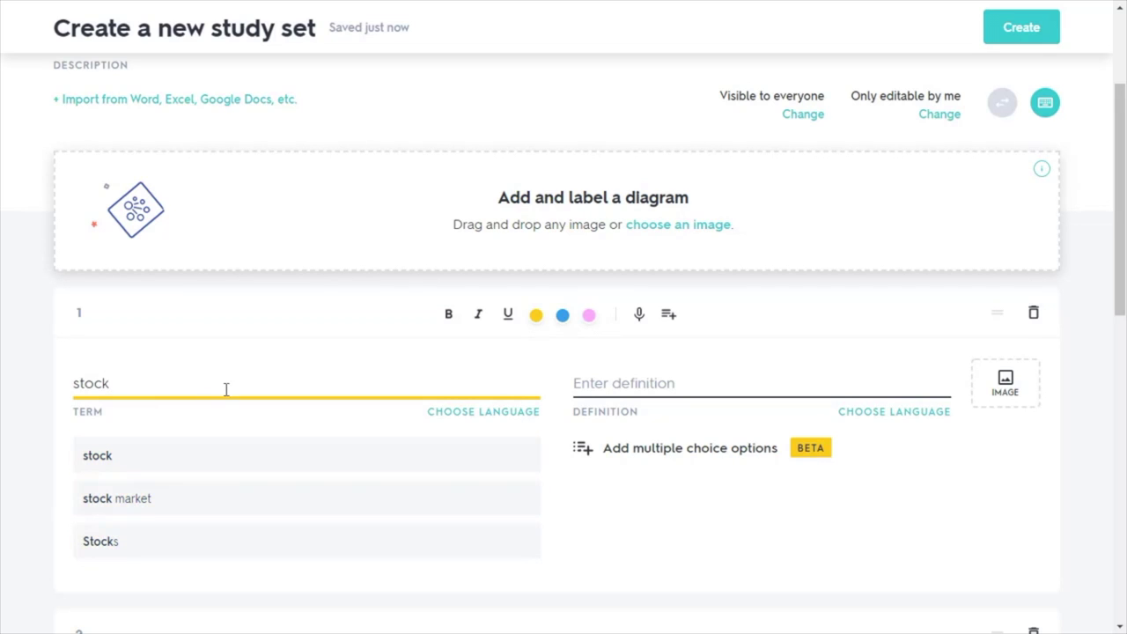
left_click(600, 385)
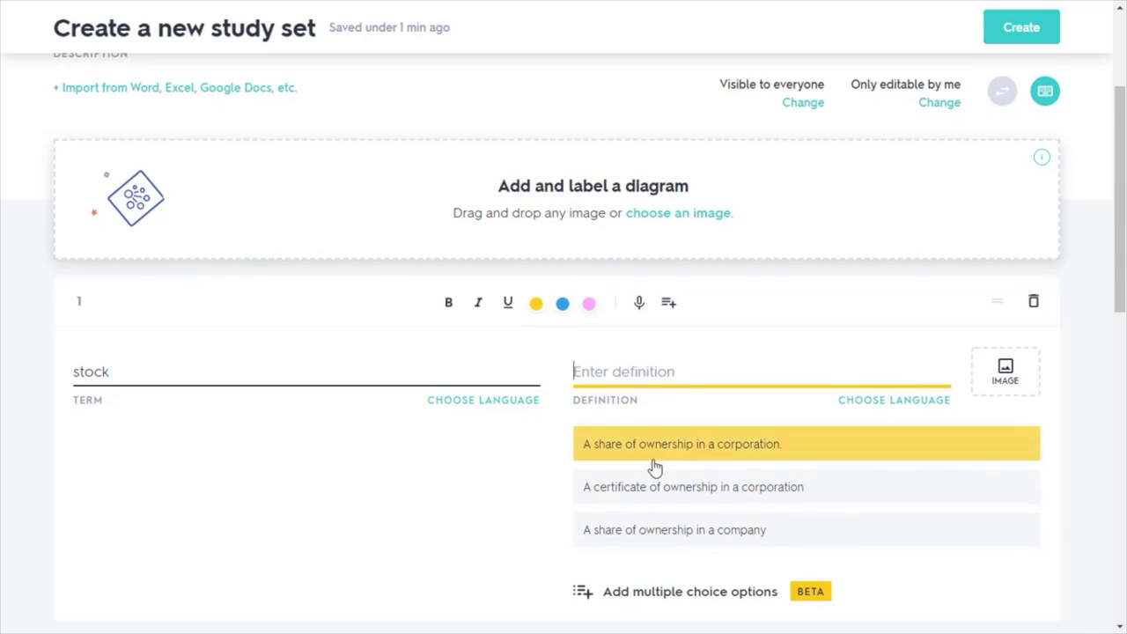
left_click(760, 454)
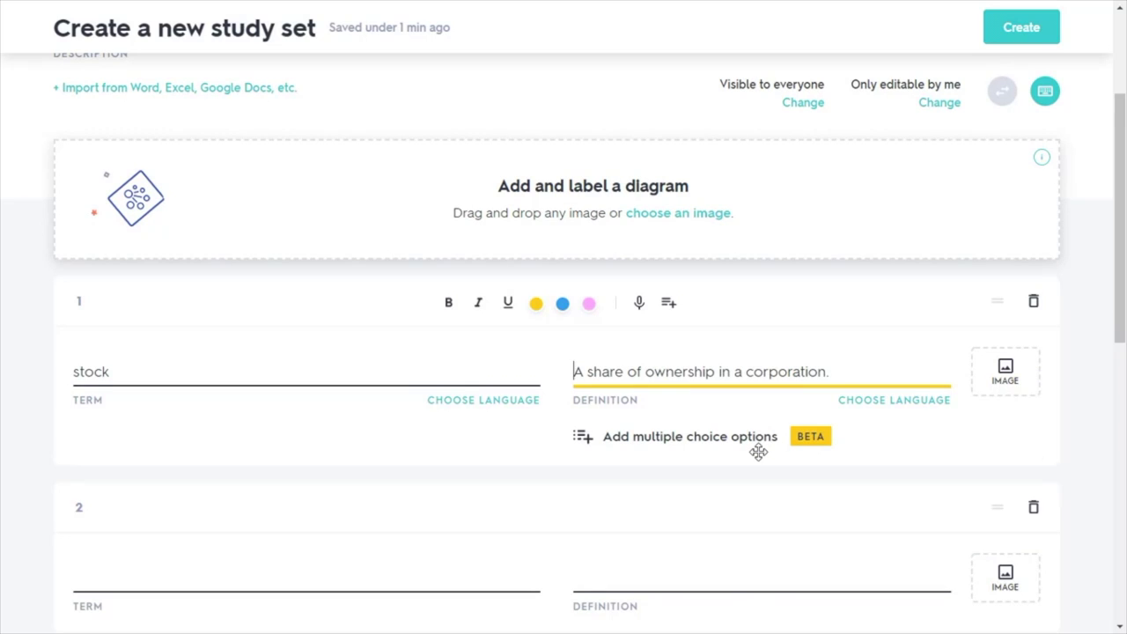
- Fill card 2 with the term "dividend" and the suggested definition "The portion of corporate profits paid out to stockholders"
scroll(758, 451, "down", 1)
left_click(272, 486)
type("dividend")
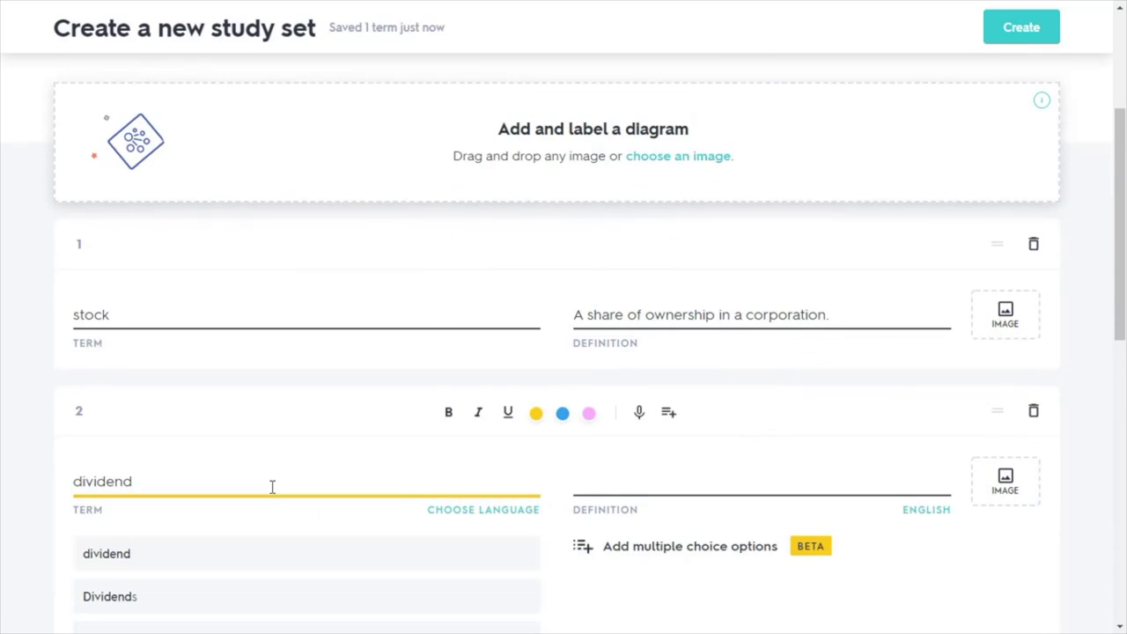
key("Tab")
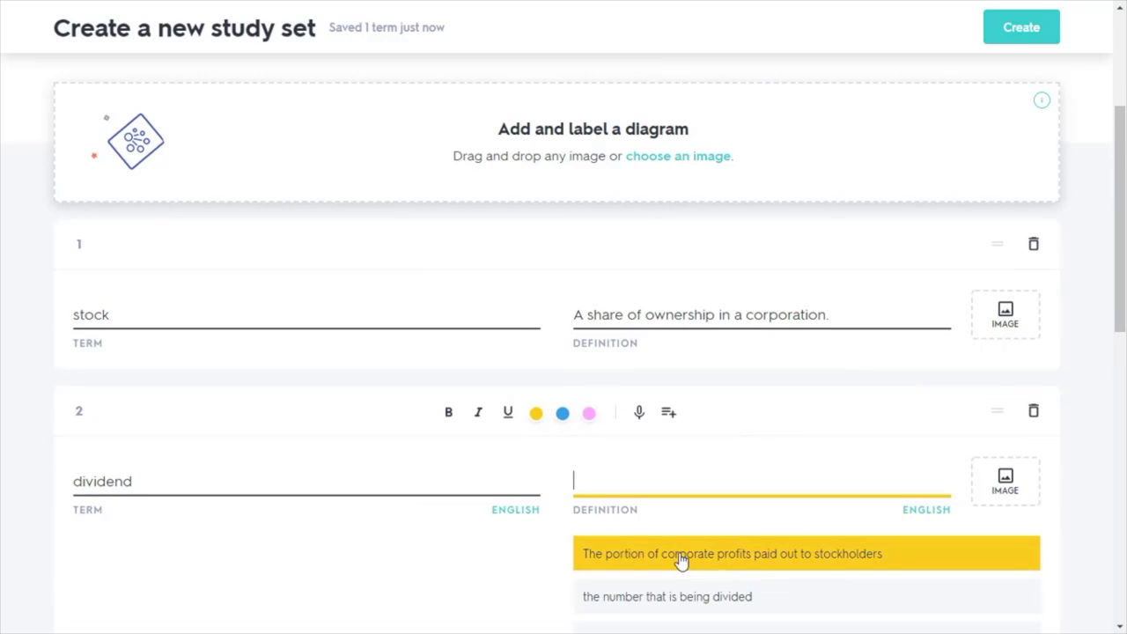
left_click(681, 561)
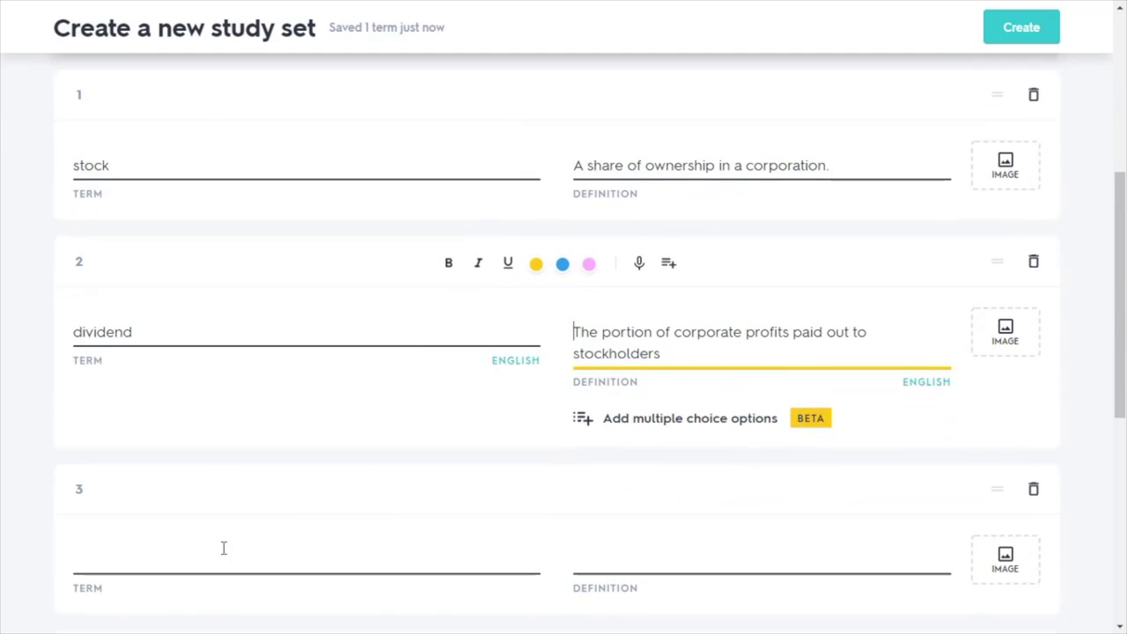
- Fill card 3 with the term "capital gain" and the suggested definition about the difference between a higher selling price and a lower purchase price
left_click(216, 554)
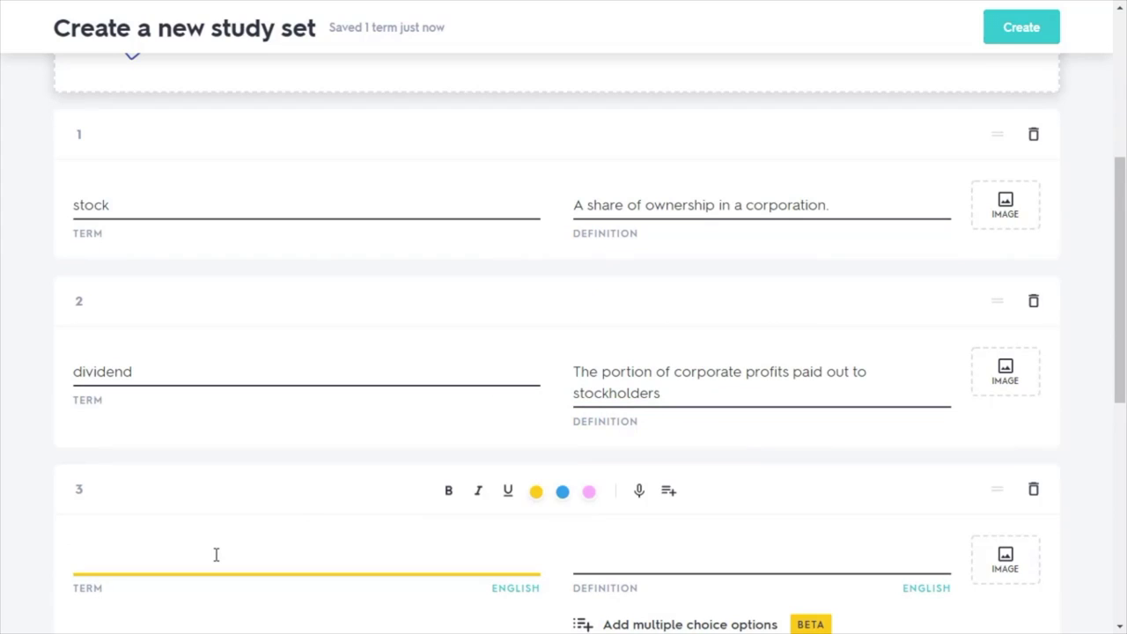
type("capital gain")
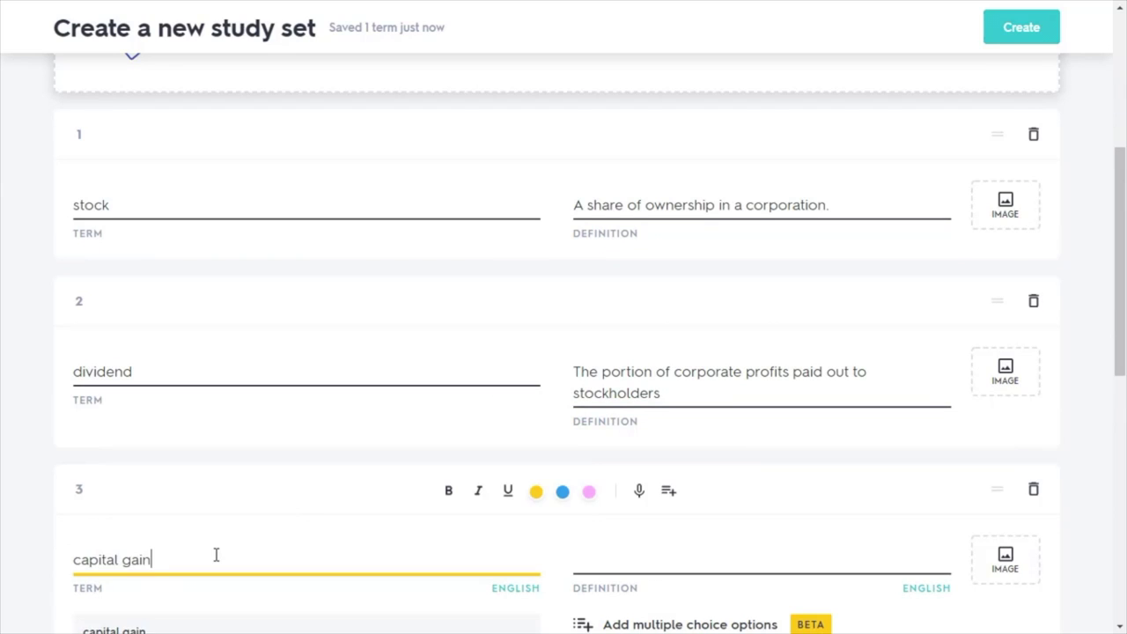
key("Tab")
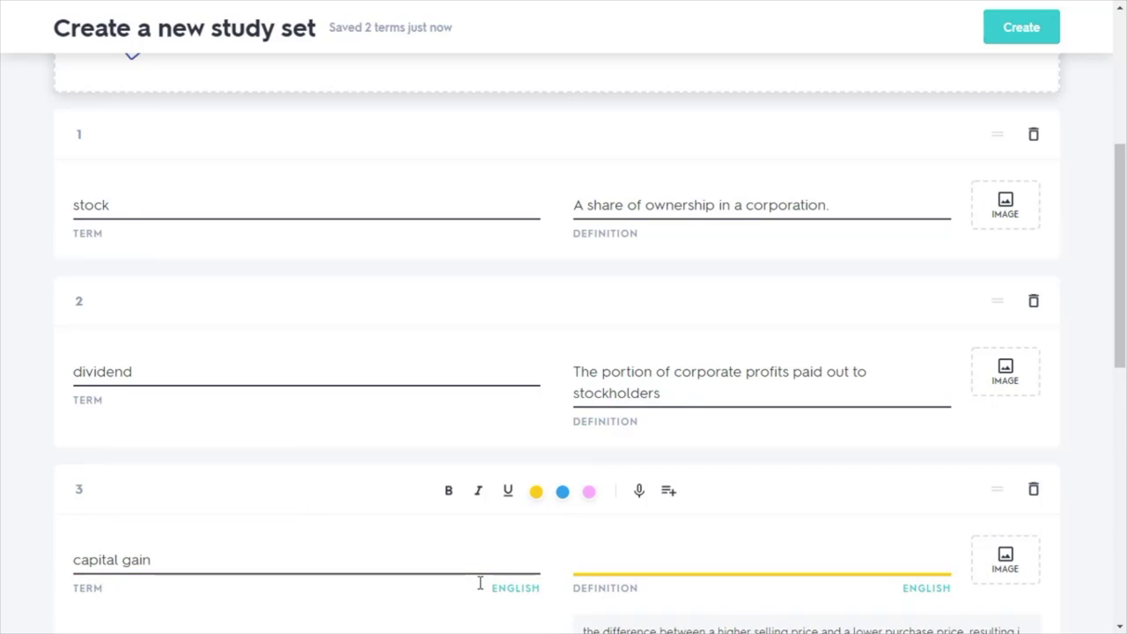
left_click(695, 513)
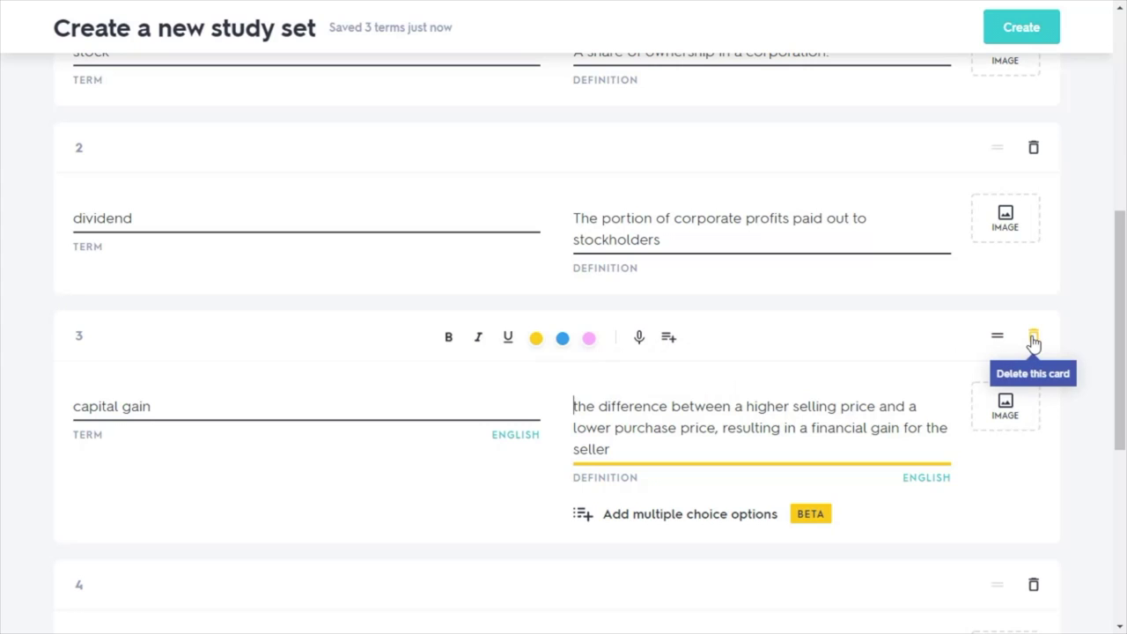
- Create the Stocks and Bonds study set, look over the sharing options and dismiss them without sharing
scroll(1003, 220, "up", 5)
left_click(1014, 48)
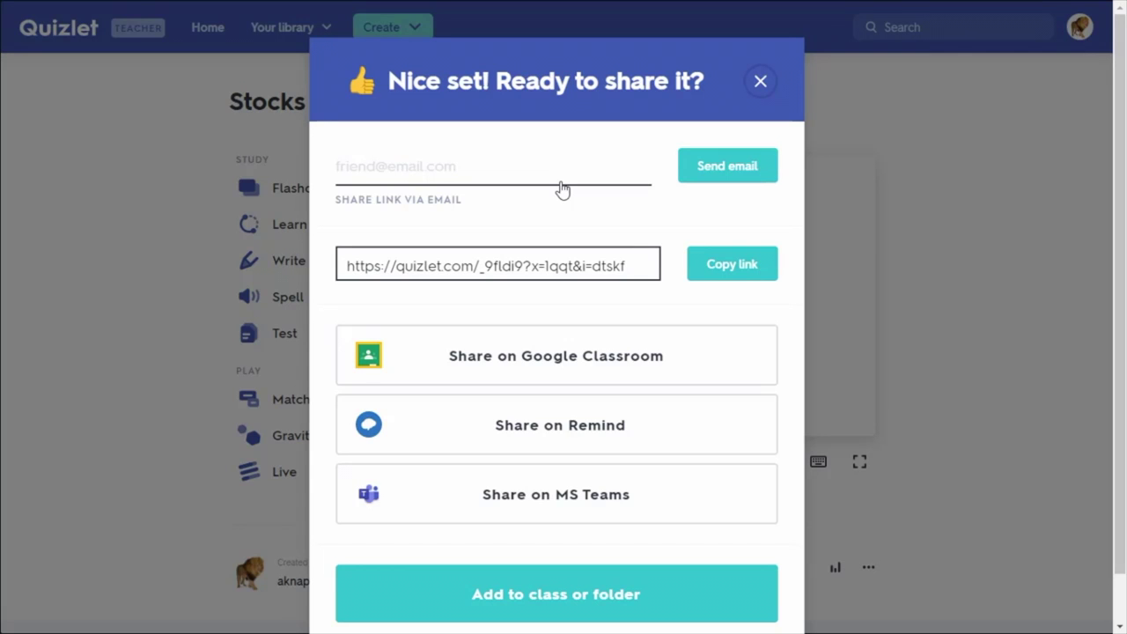
scroll(562, 190, "down", 1)
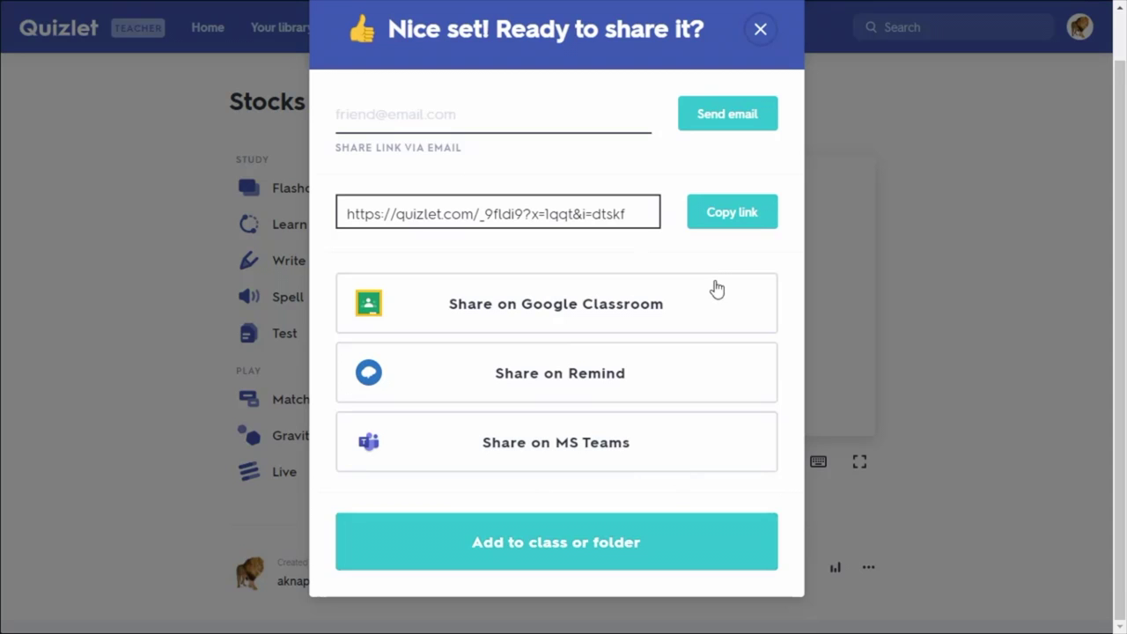
scroll(737, 242, "up", 1)
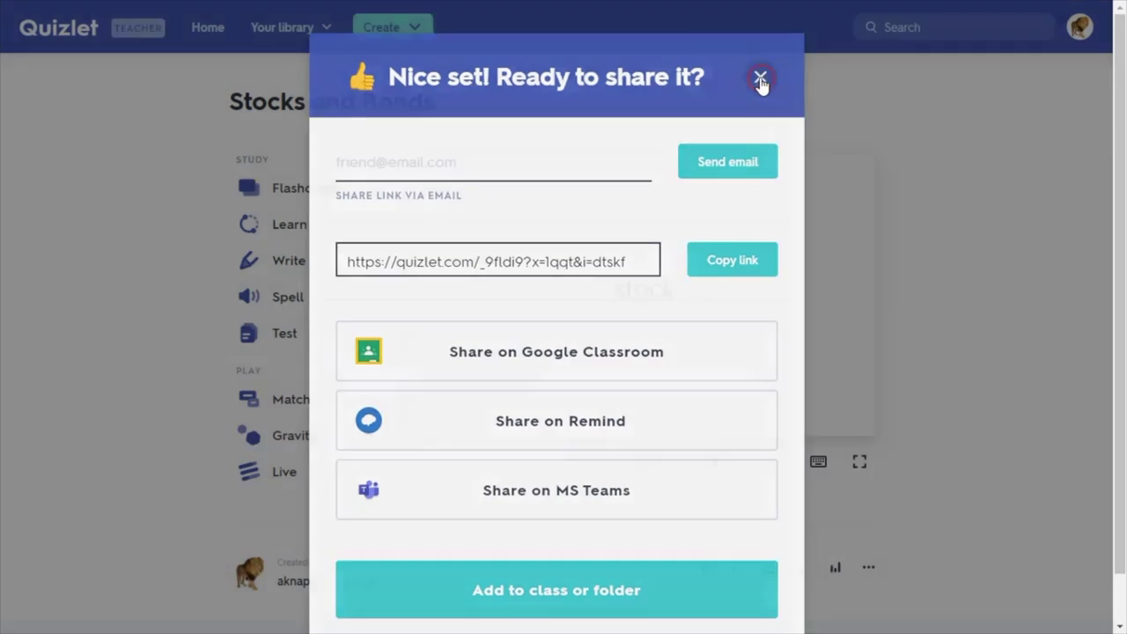
left_click(760, 83)
- Review the study modes and term list of the finished set, and open the stock term for inline editing
scroll(914, 170, "down", 1)
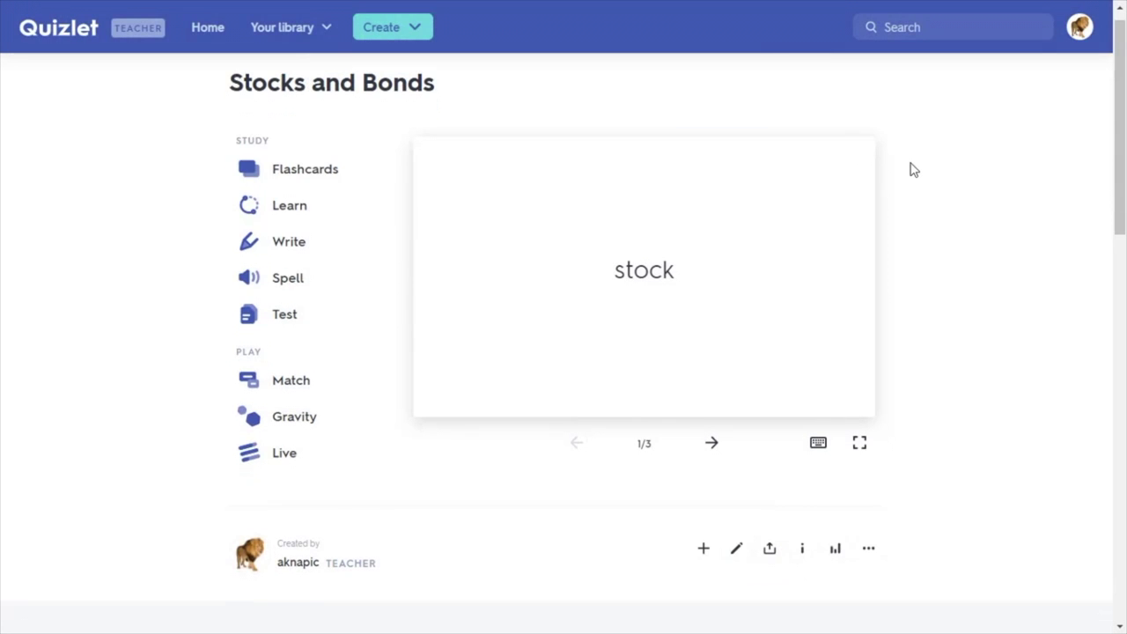
scroll(913, 170, "up", 1)
scroll(914, 170, "down", 3)
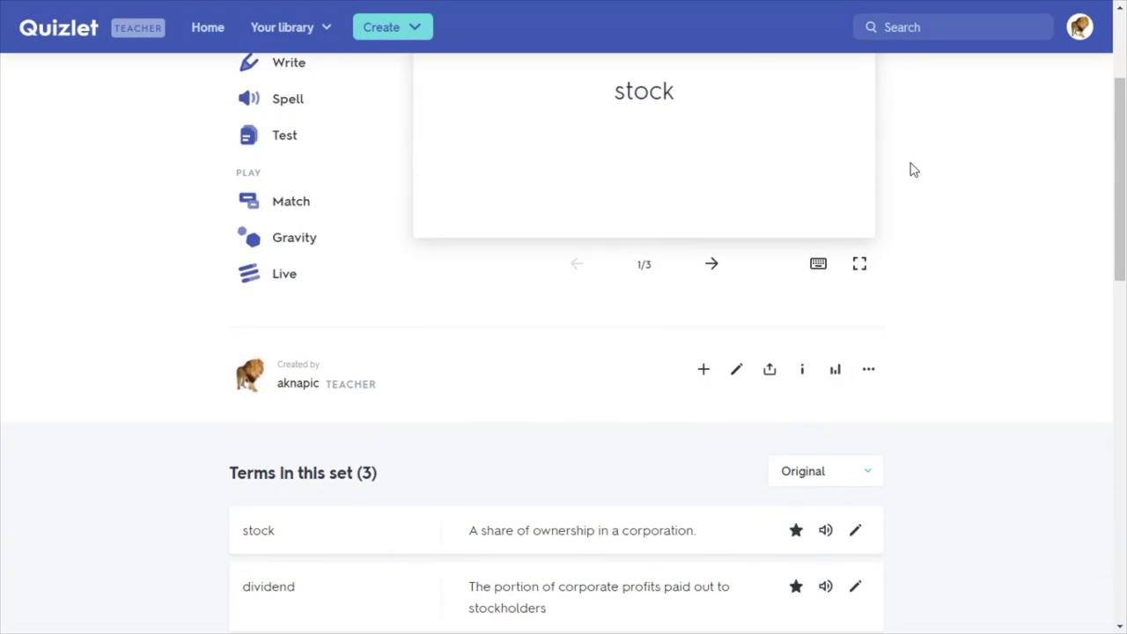
scroll(914, 170, "up", 3)
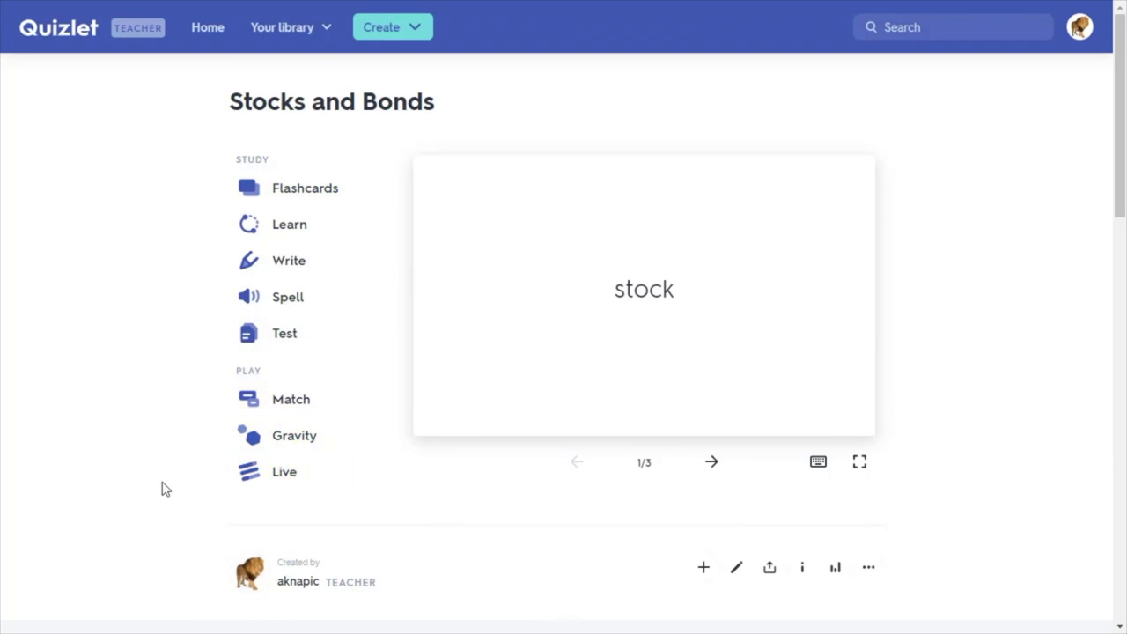
scroll(164, 488, "down", 5)
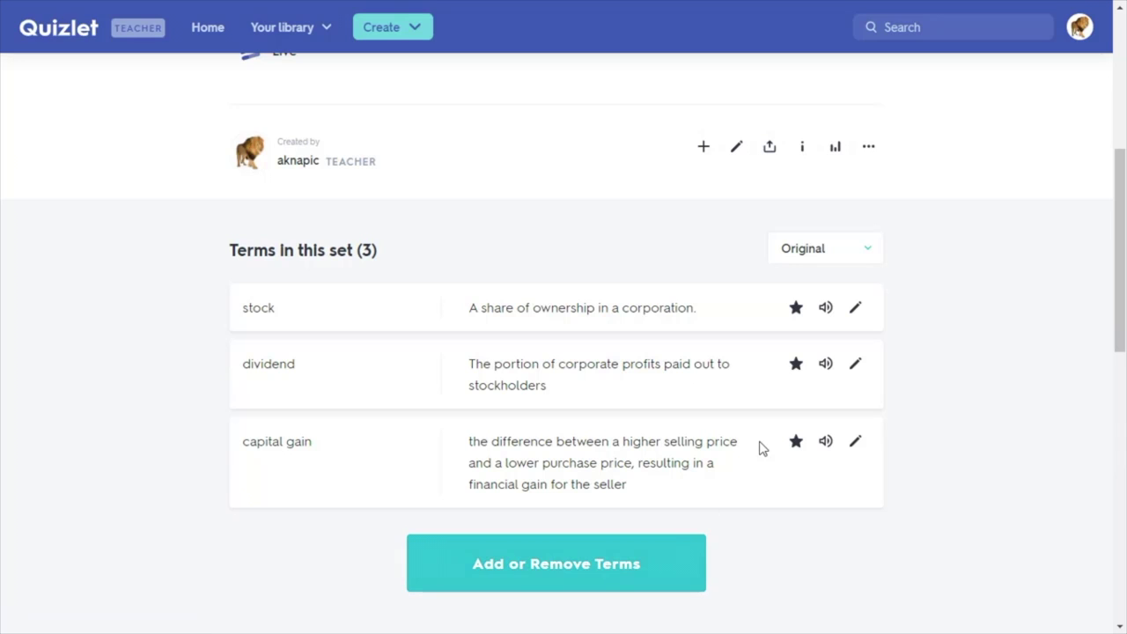
left_click(797, 310)
left_click(854, 312)
left_click(339, 340)
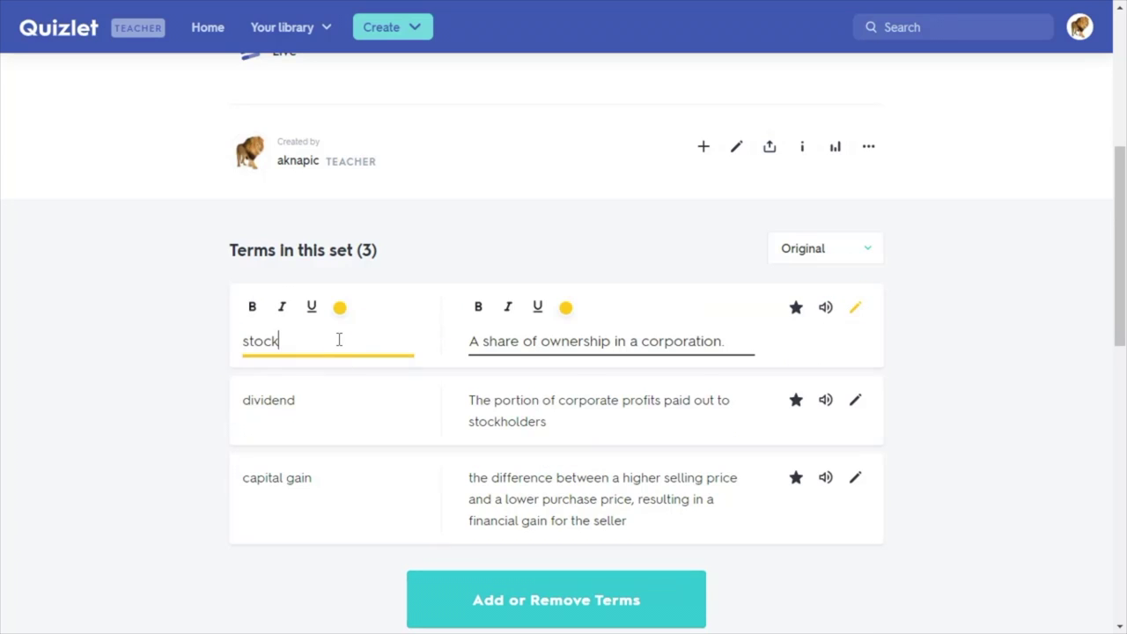
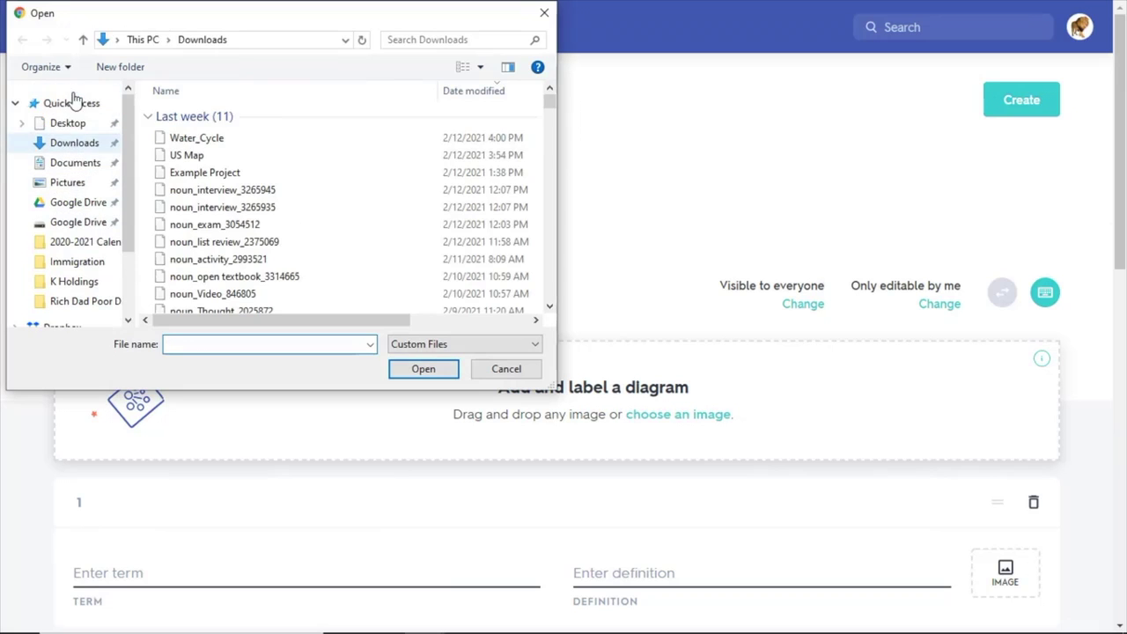
- Upload the Water_Cycle image as the new set's diagram and add an "evaporation" point by the arrow rising beside the ocean
double_click(194, 141)
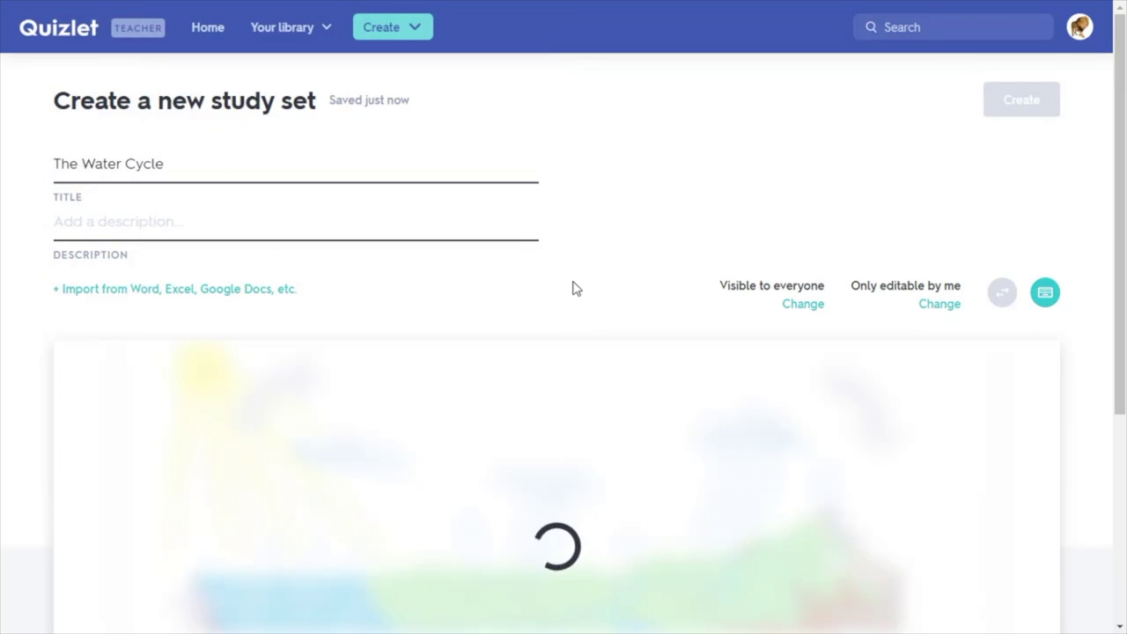
scroll(574, 287, "down", 3)
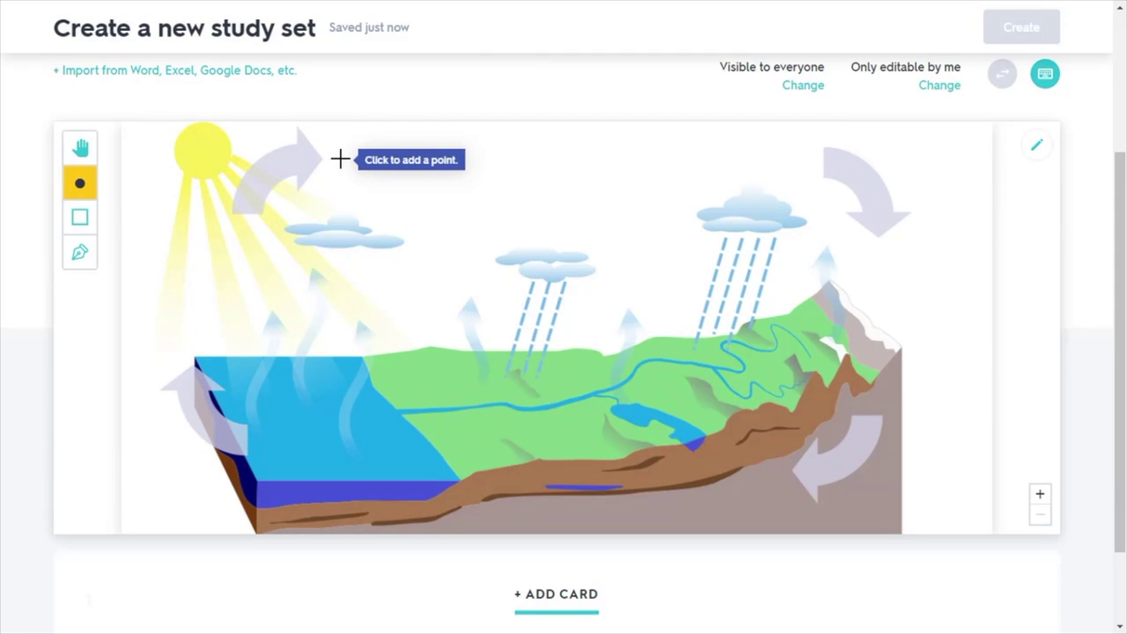
left_click(181, 344)
type("evaporation")
left_click(235, 402)
- Add a diagram point labelled "condensation" at the tip of the arrow beside the sun
left_click(344, 164)
type("condesnati")
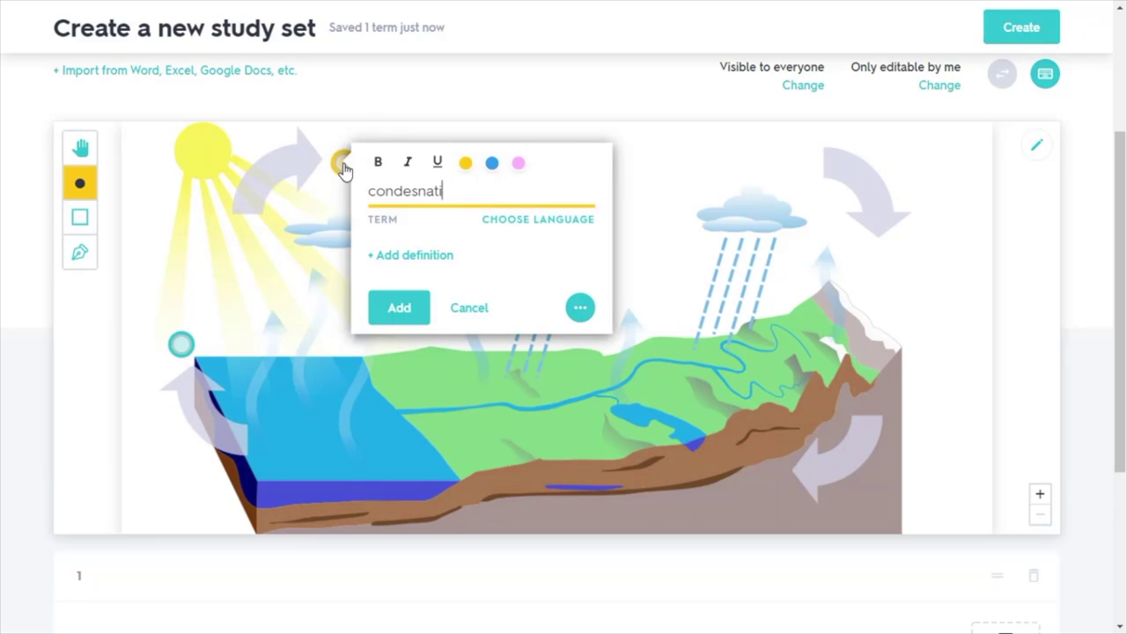
type("onsation")
left_click(381, 308)
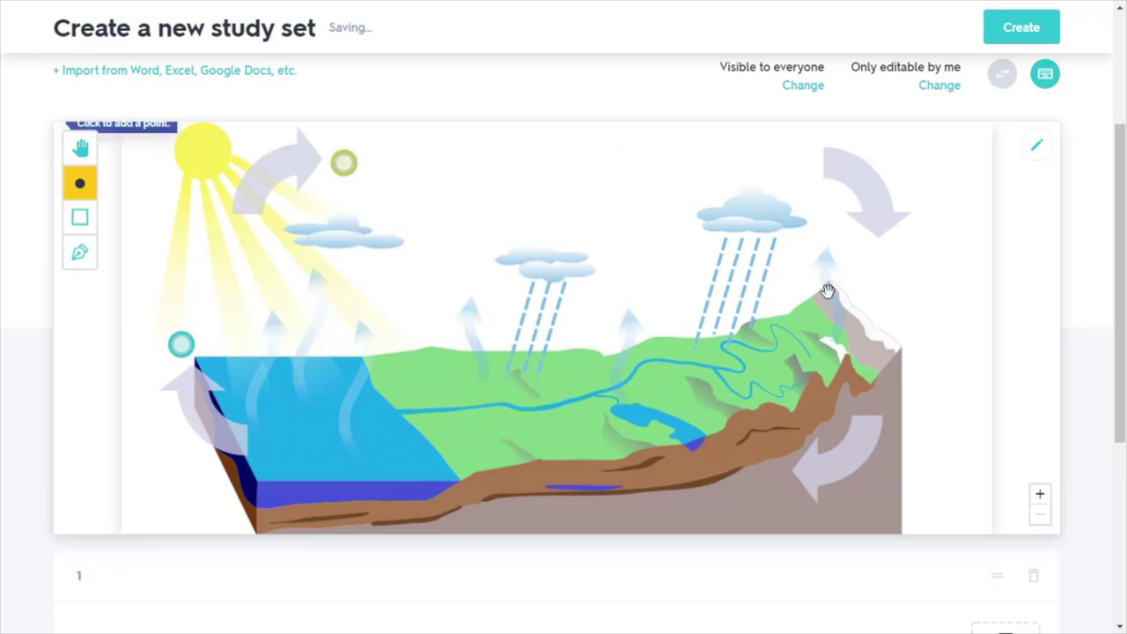
- Add a diagram point labelled "precipitation" below the downward arrow above the mountain
left_click(869, 258)
type("r")
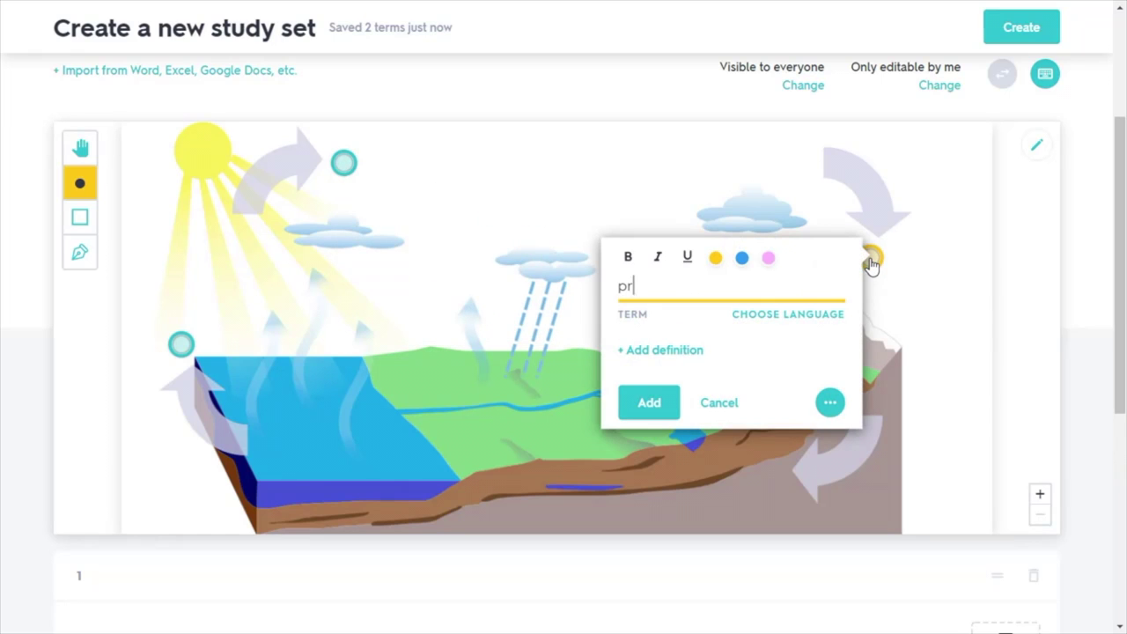
type("recipitation")
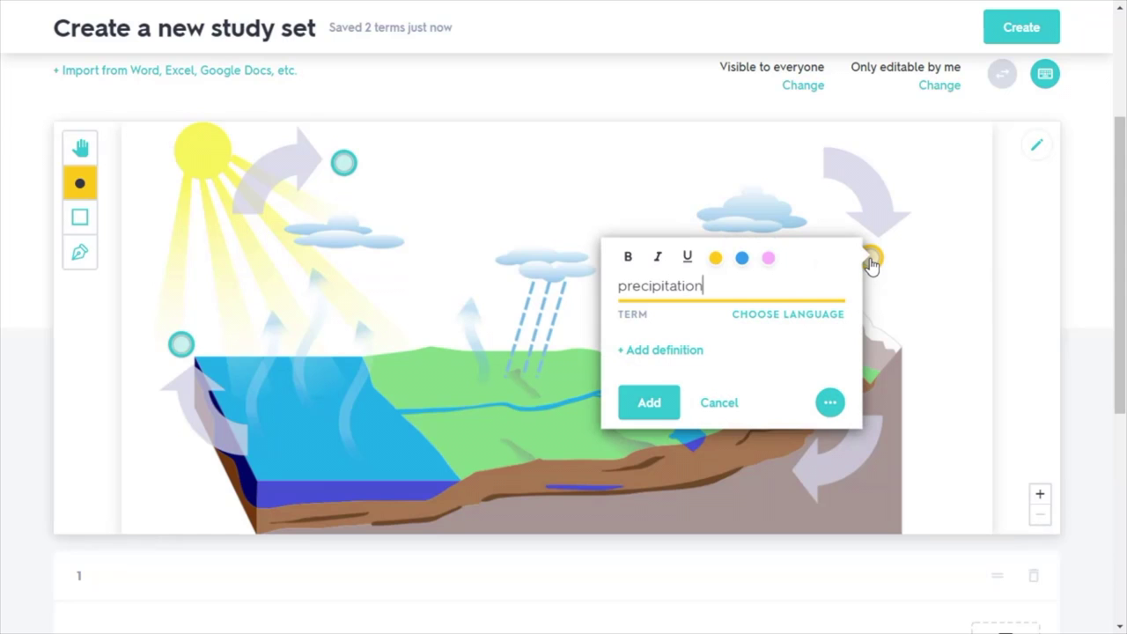
left_click(650, 403)
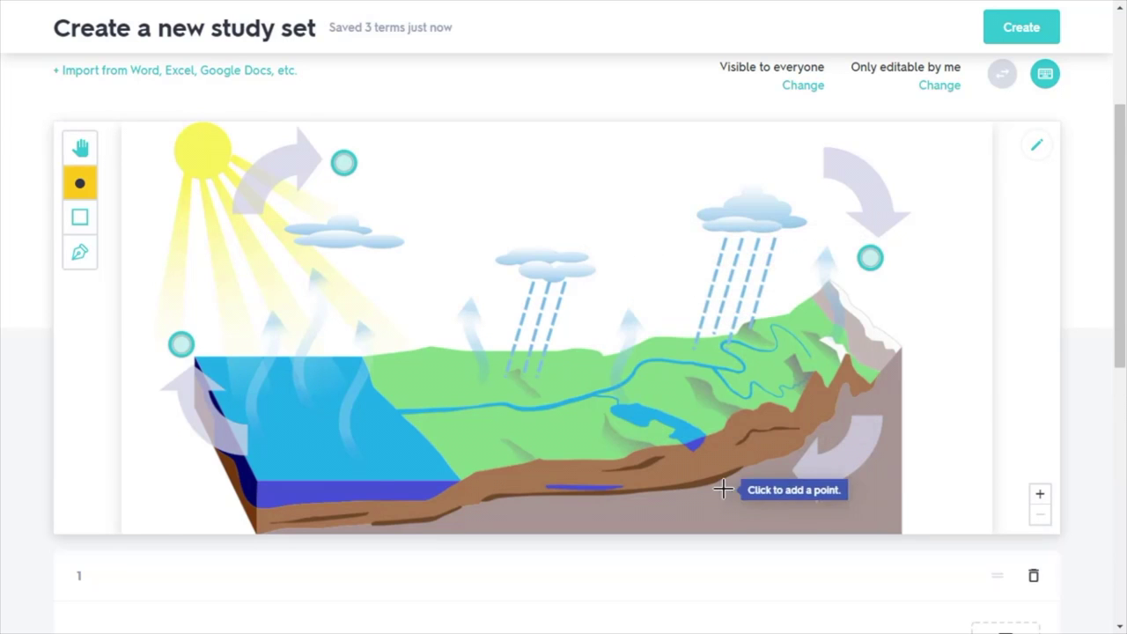
- Add a diagram point labelled "collection" beside the tip of the arrow under the mountain, leaving its definition blank
left_click(757, 478)
type("collection")
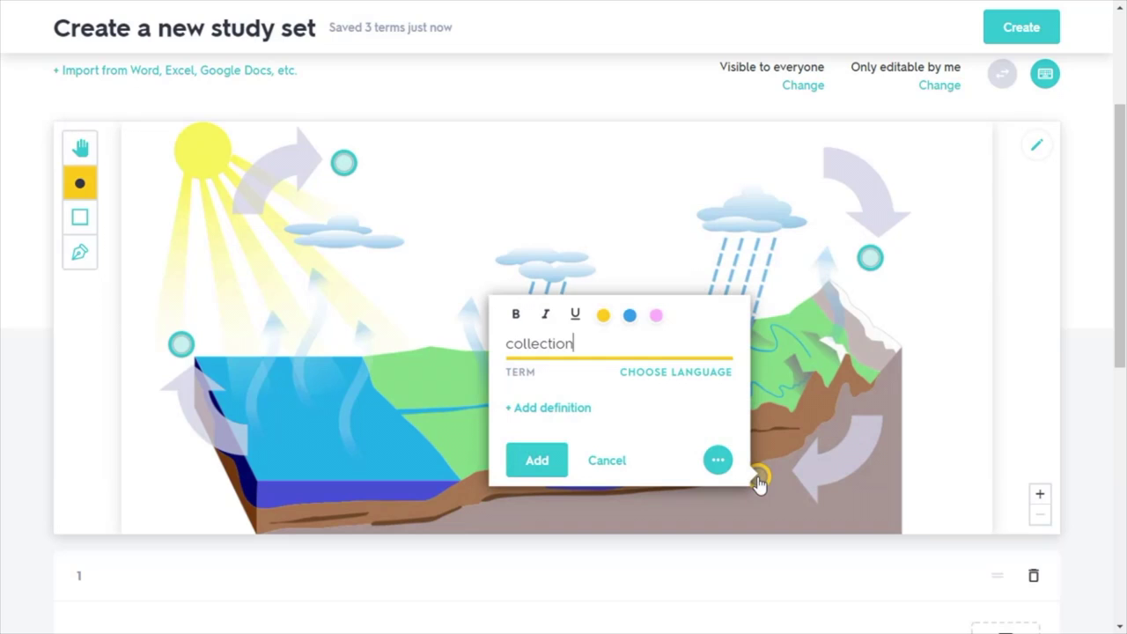
left_click(556, 411)
left_click(574, 389)
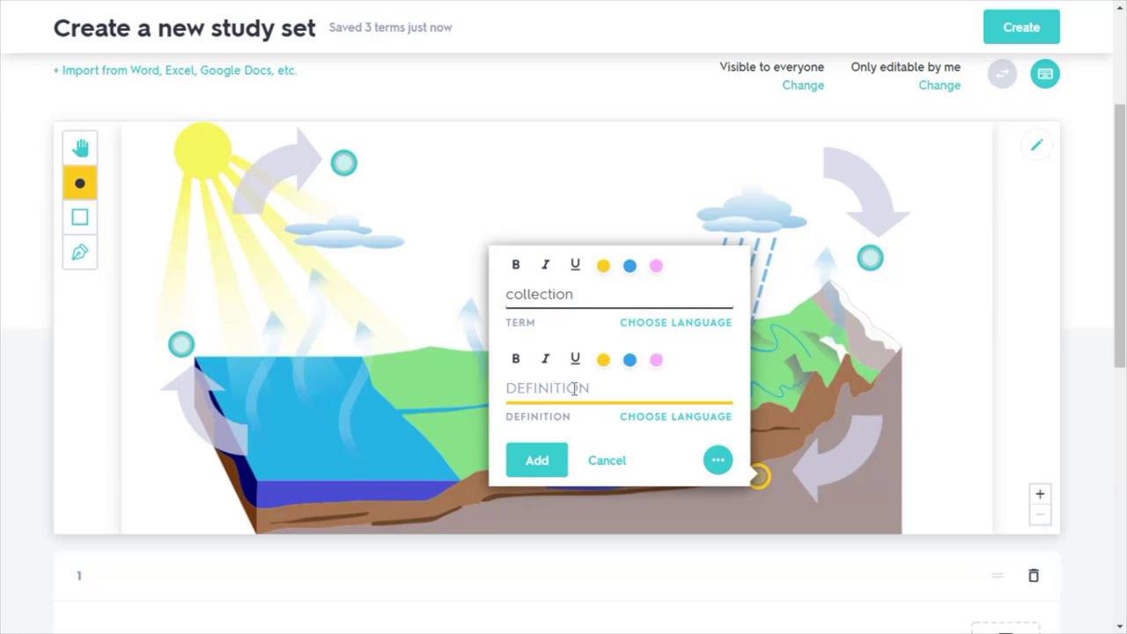
left_click(534, 460)
- Give the evaporation term the suggested definition "The change of a substance from a liquid to a gas"
scroll(392, 464, "down", 6)
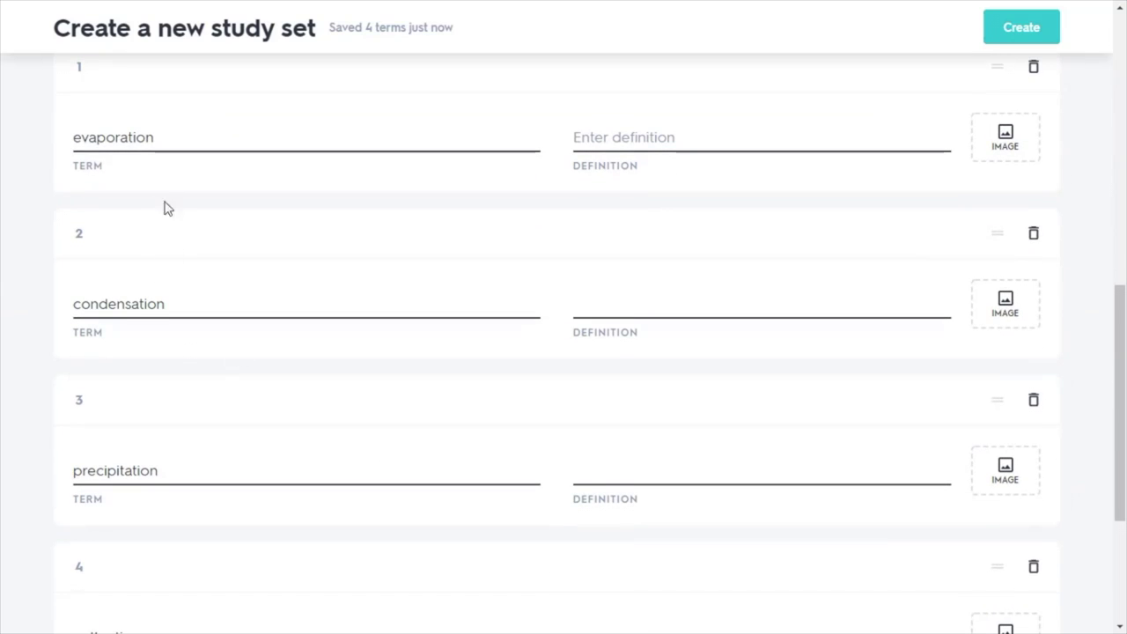
scroll(176, 308, "up", 1)
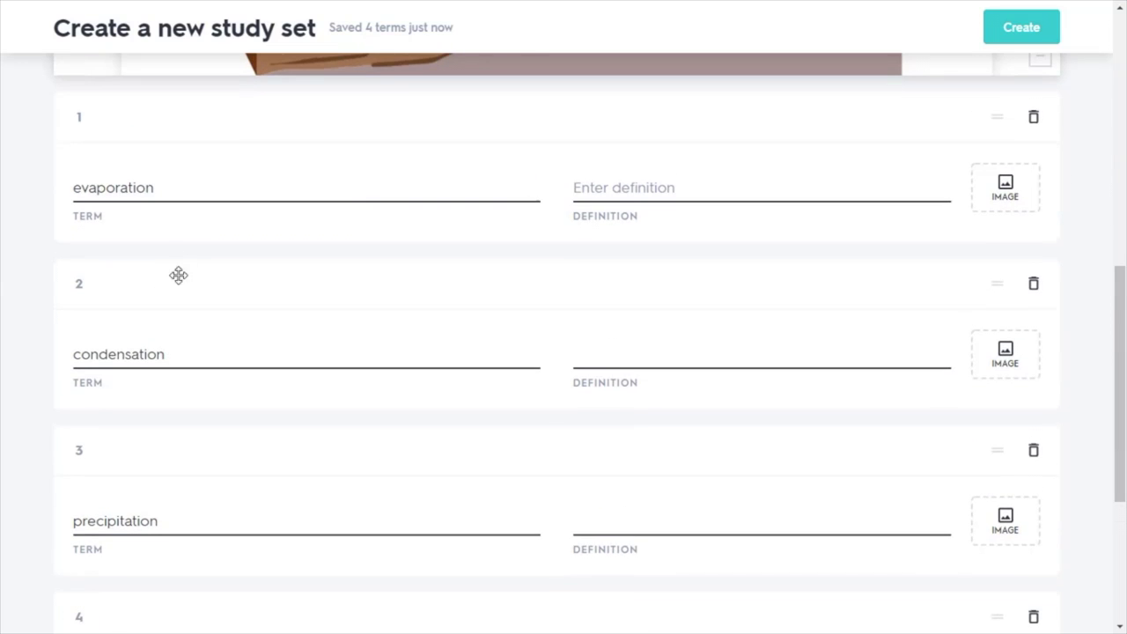
left_click(669, 182)
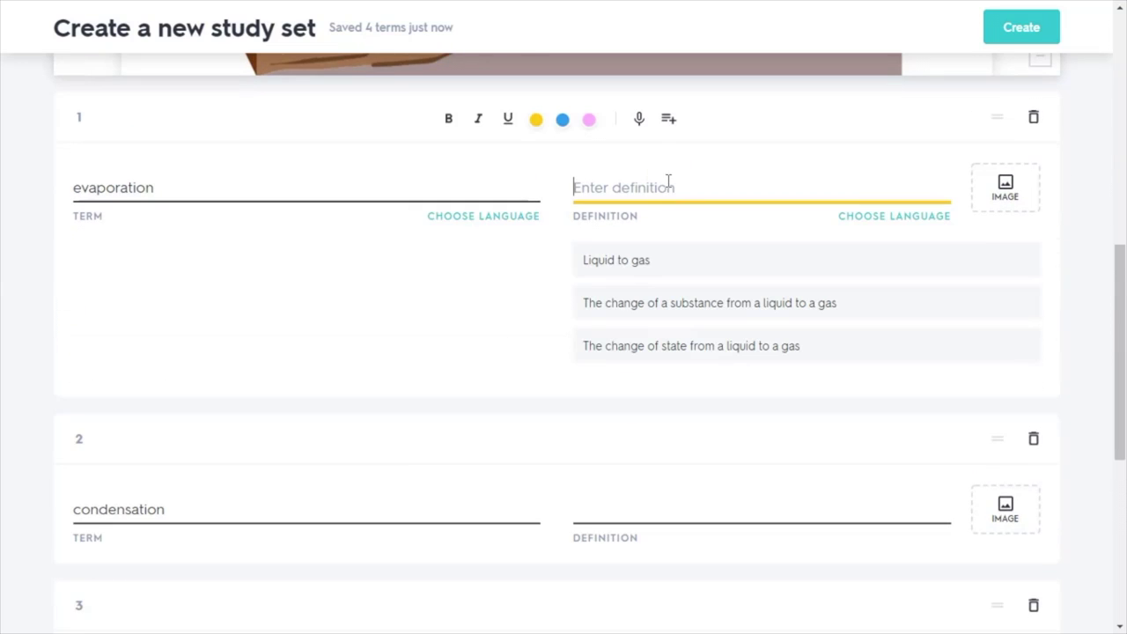
left_click(699, 302)
- Give the condensation term the suggested definition "The change of state from a gas to a liquid"
scroll(702, 338, "down", 2)
left_click(620, 244)
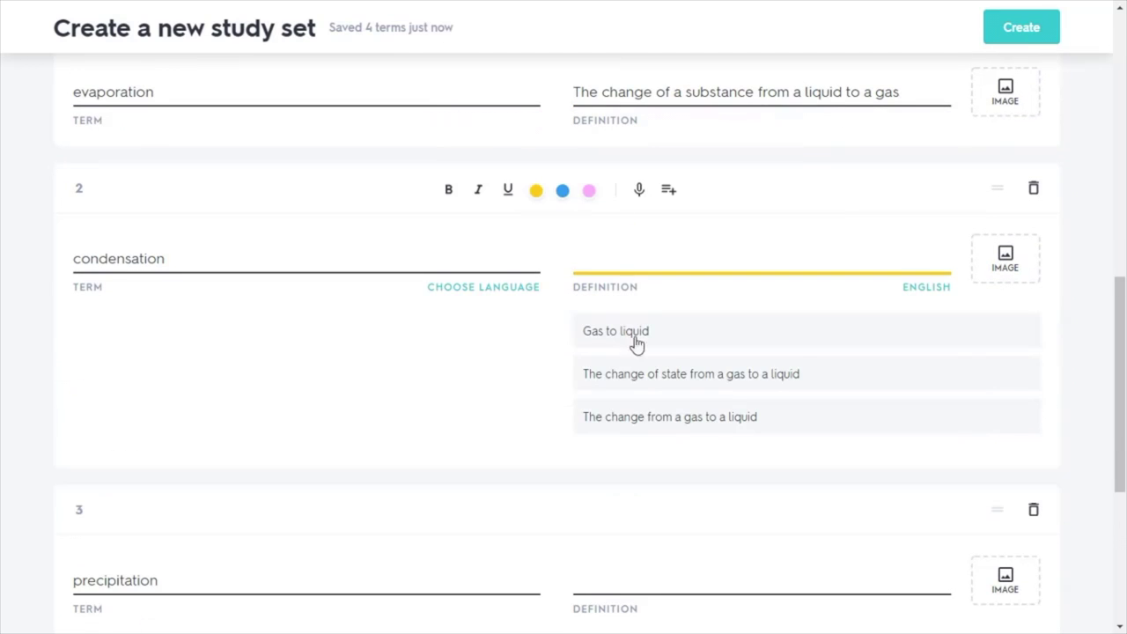
left_click(673, 378)
- Give the precipitation term the suggested definition "Any form of water that falls from clouds and reaches Earth's surface."
scroll(666, 357, "down", 2)
left_click(648, 320)
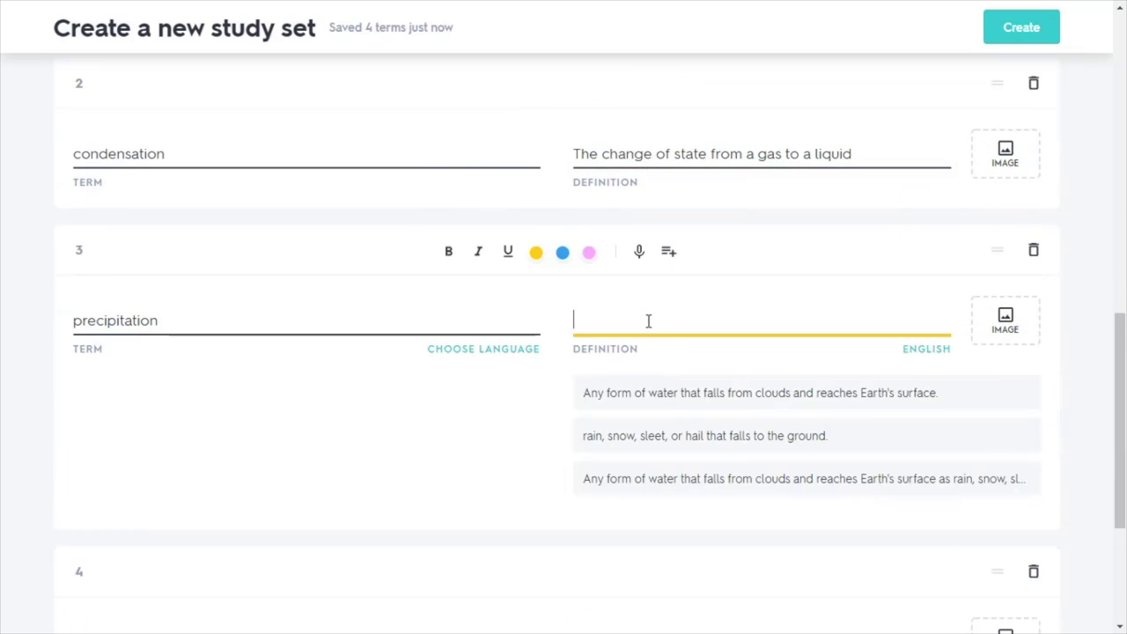
left_click(678, 403)
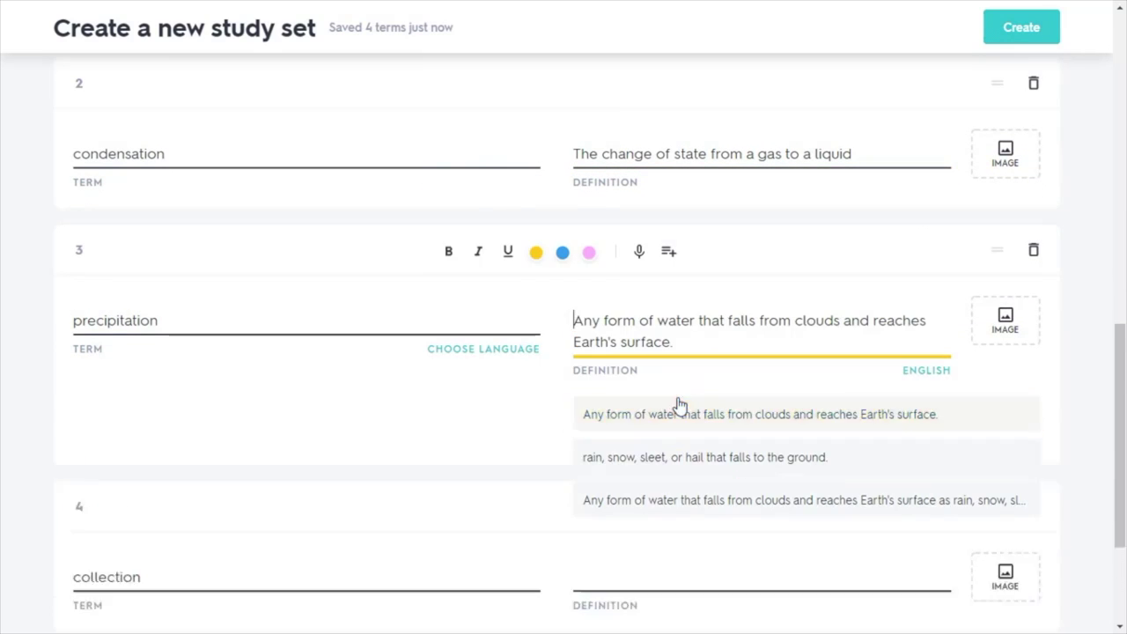
- Give the collection term the suggested definition "process in the water cycle during which streams and rivers carry water back to the oceans"
scroll(699, 479, "down", 2)
left_click(638, 379)
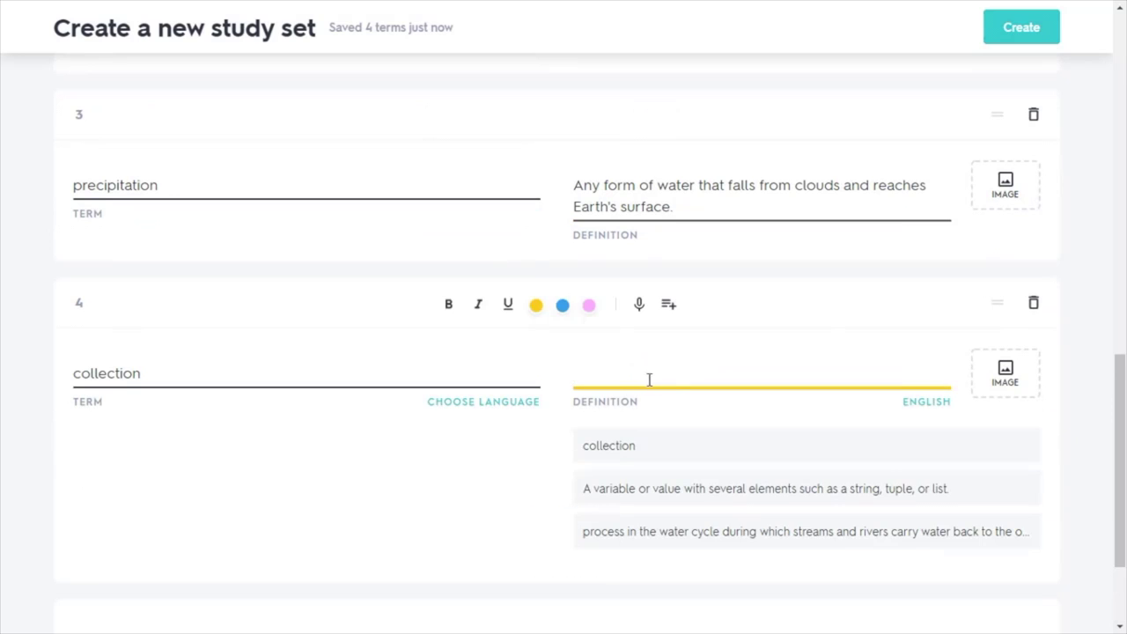
scroll(692, 403, "down", 1)
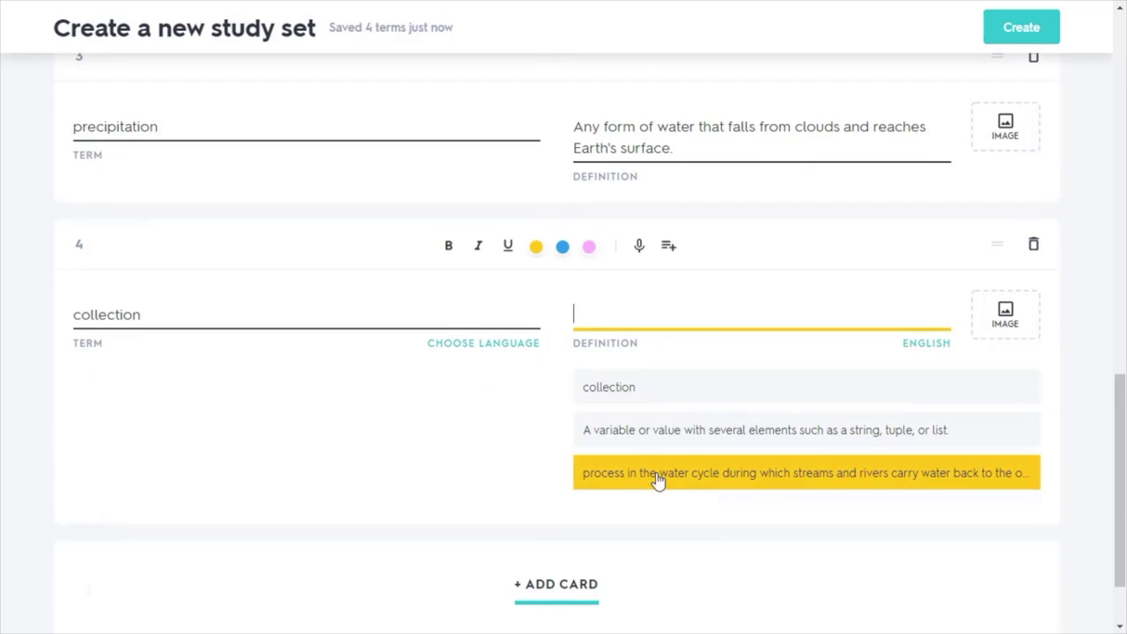
left_click(658, 479)
- Try to create the set, and set the language of the terms to English
left_click(921, 588)
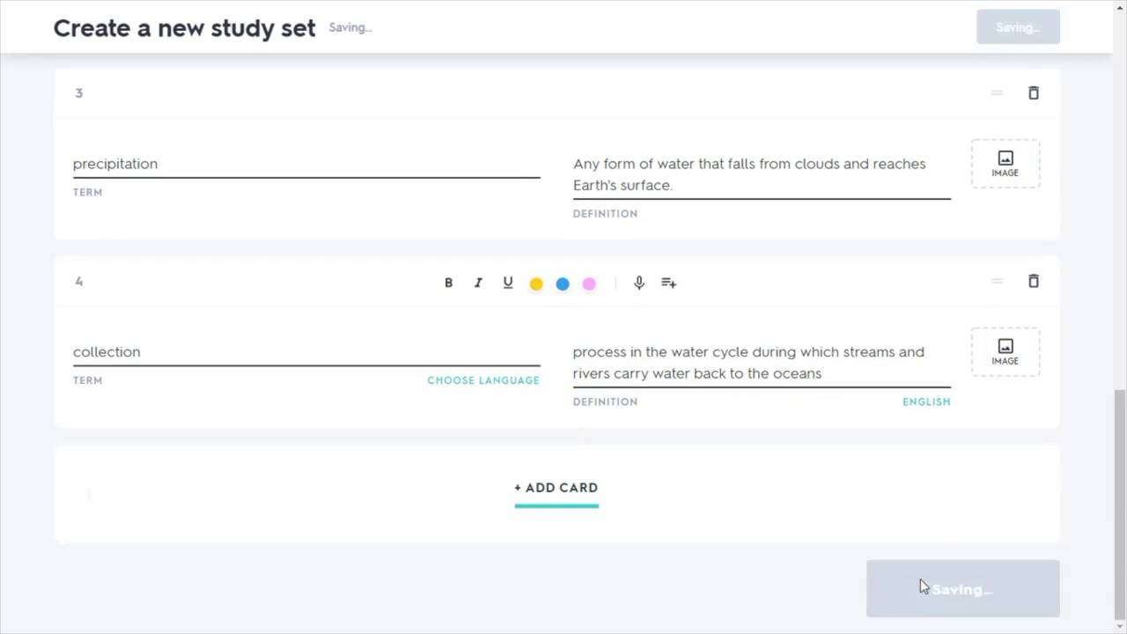
scroll(573, 511, "down", 8)
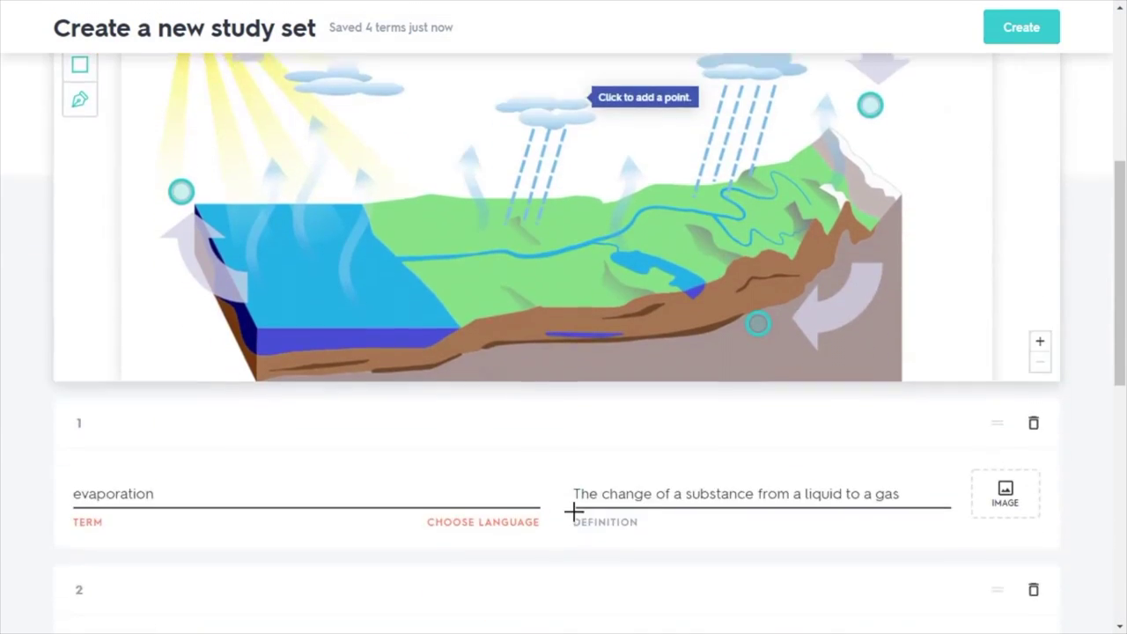
left_click(487, 241)
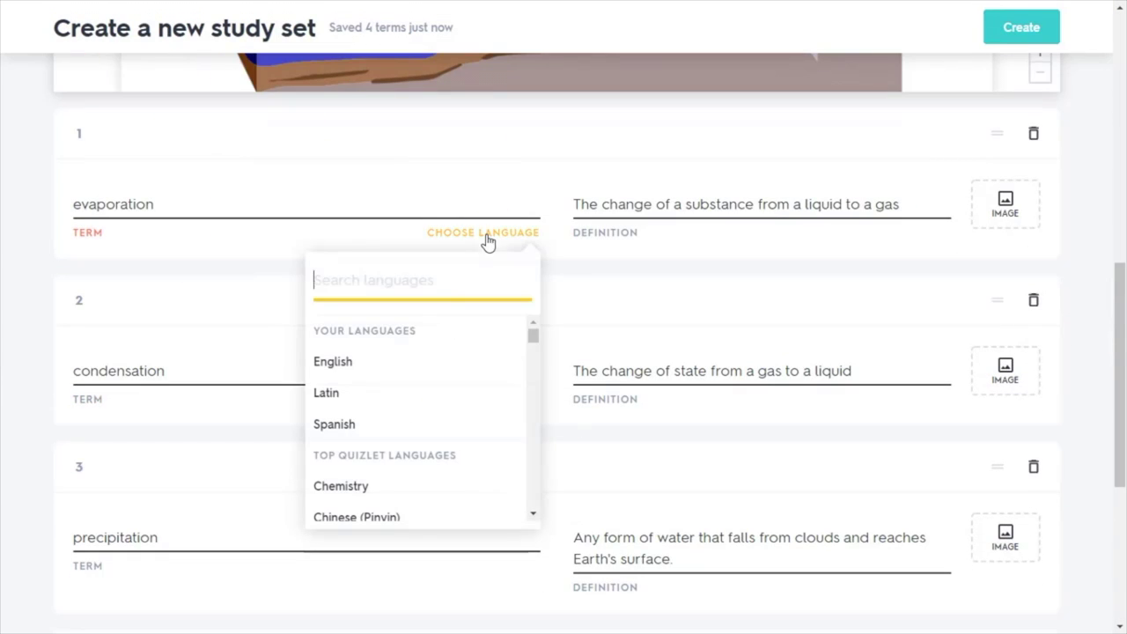
left_click(344, 371)
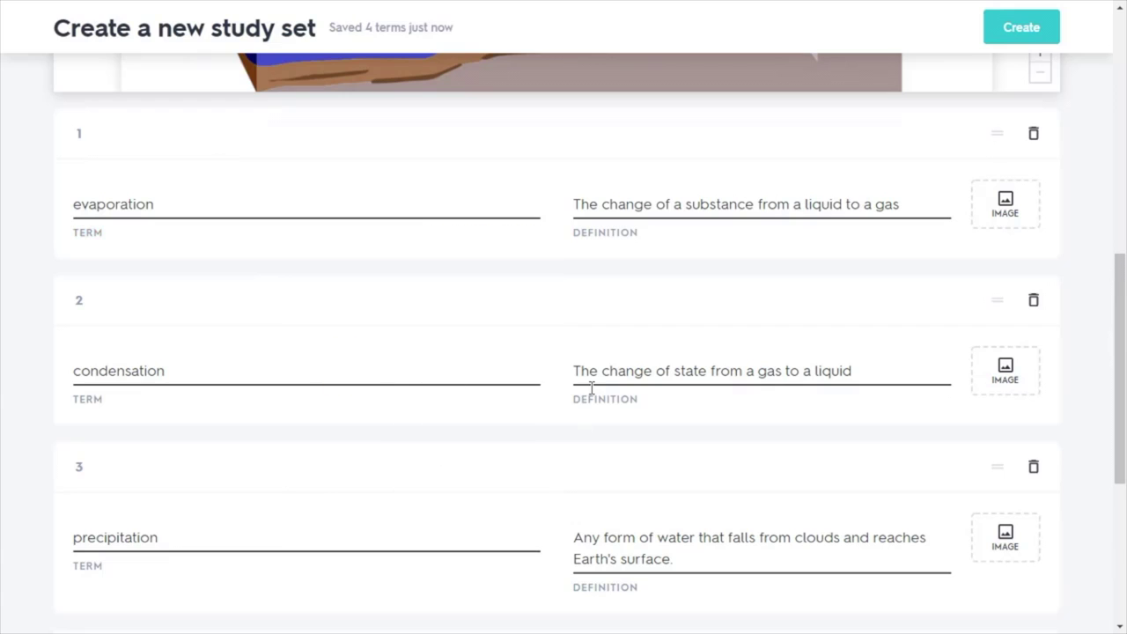
- Create the water cycle study set and dismiss the sharing options without sharing it
scroll(817, 168, "up", 10)
left_click(1027, 100)
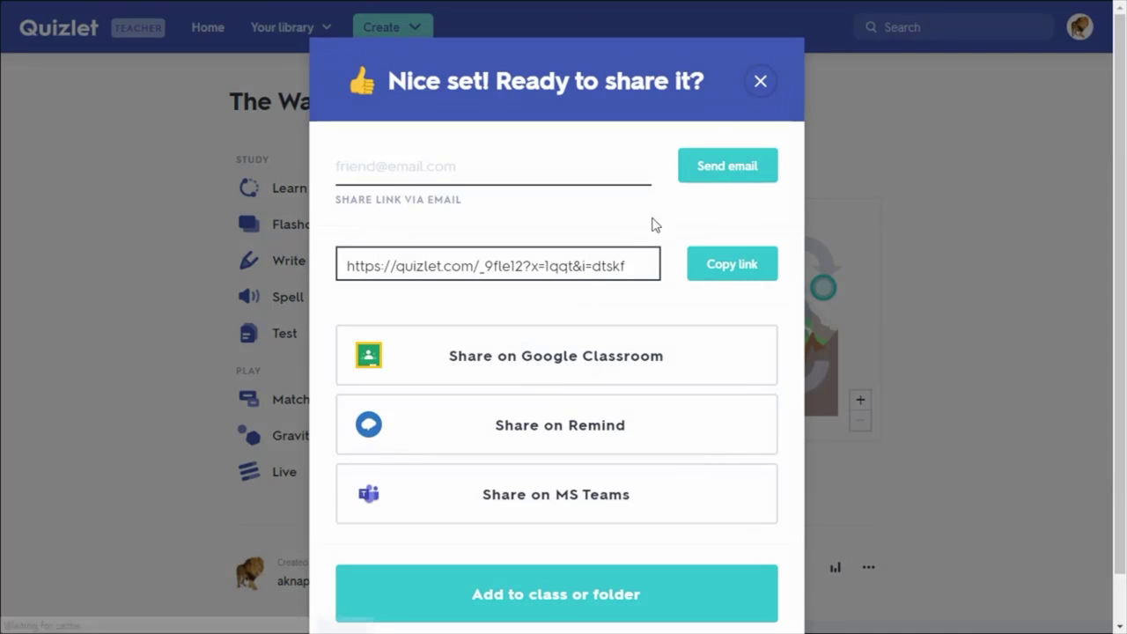
left_click(761, 83)
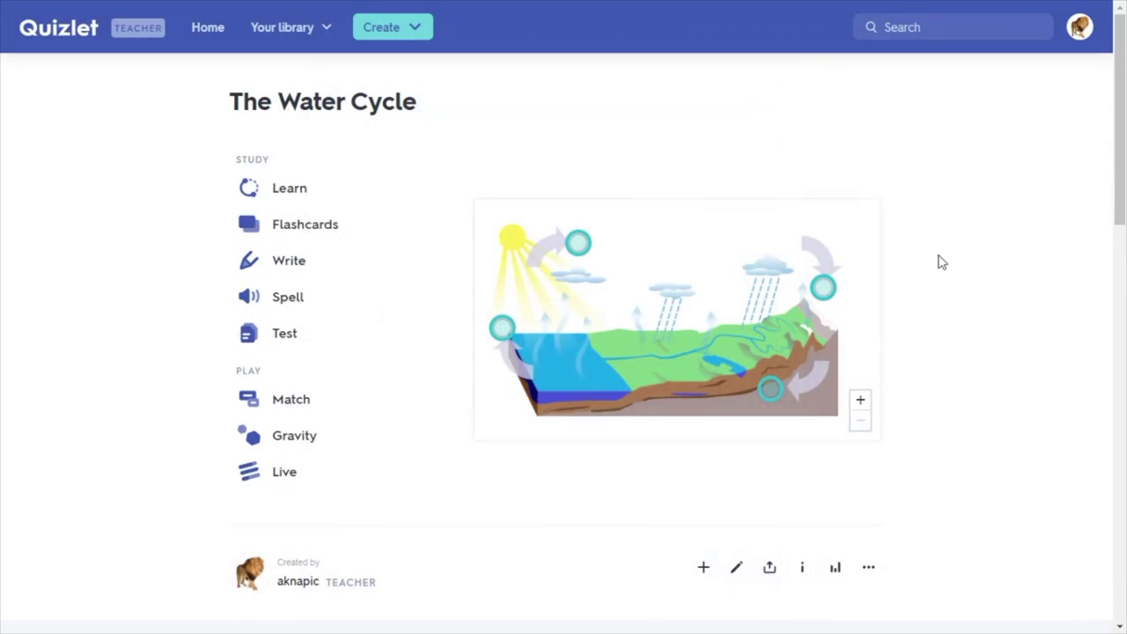
- Look over the page of The Water Cycle set and start its Learn study mode
scroll(940, 261, "down", 9)
scroll(940, 262, "up", 9)
left_click(298, 190)
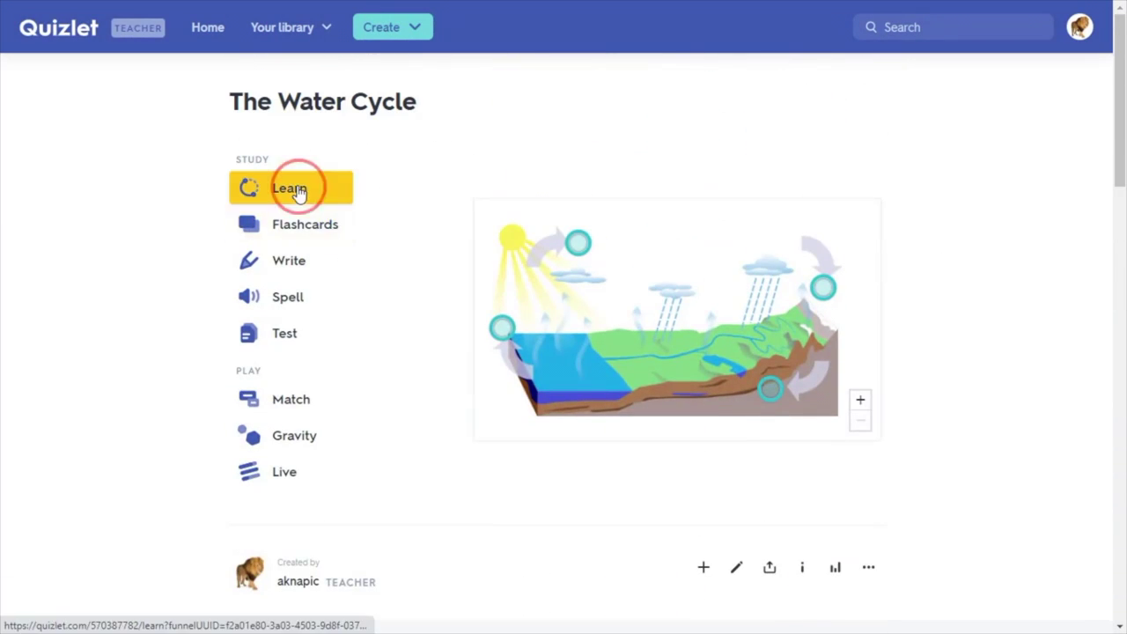